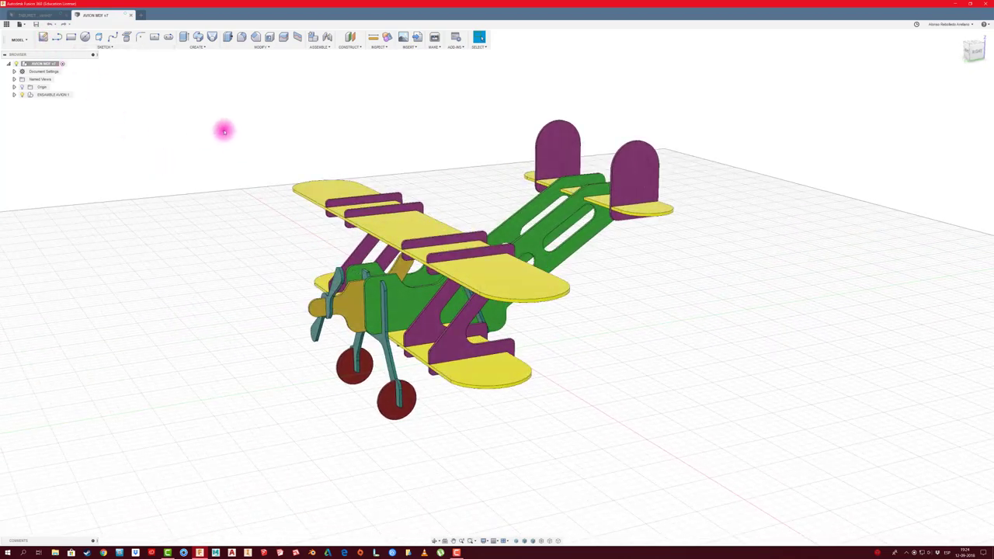
- Open the MODEL workspace dropdown to list the available workspaces
{"action": "left_click", "coordinate": [19, 39]}
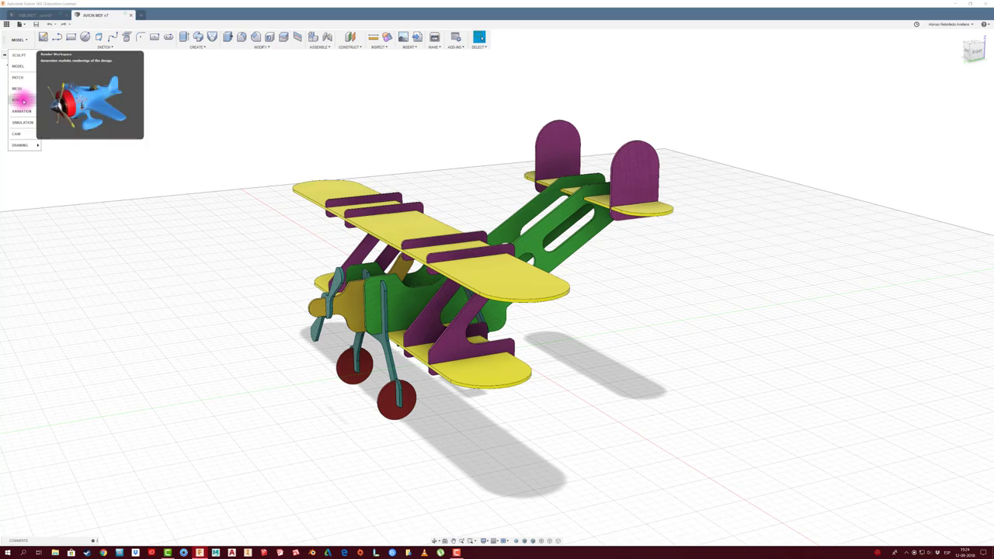
- Switch to the Render workspace and orbit the biplane from a top-down to a low side view
{"action": "left_click", "coordinate": [22, 100]}
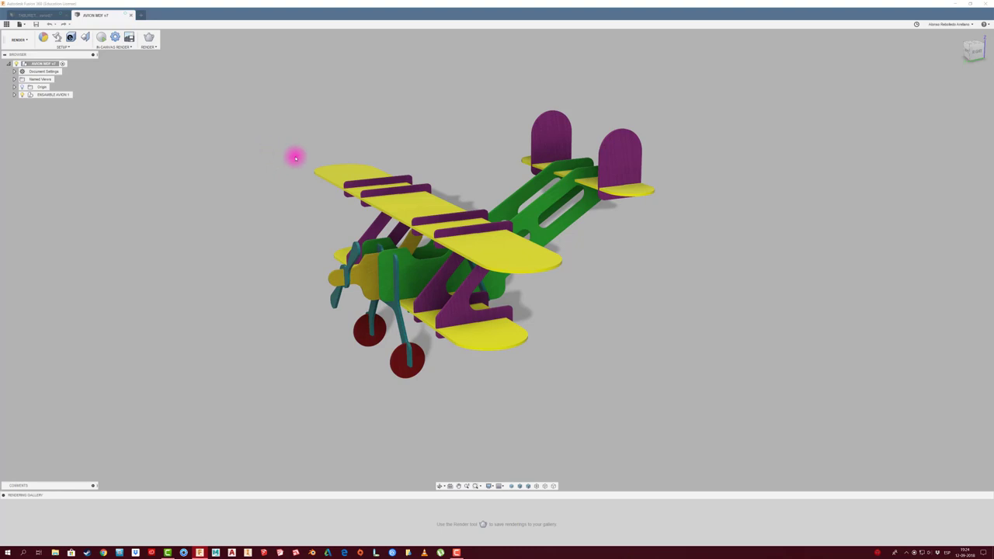
{"action": "middle_click_drag", "start_coordinate": [295, 158], "coordinate": [286, 172], "text": "shift"}
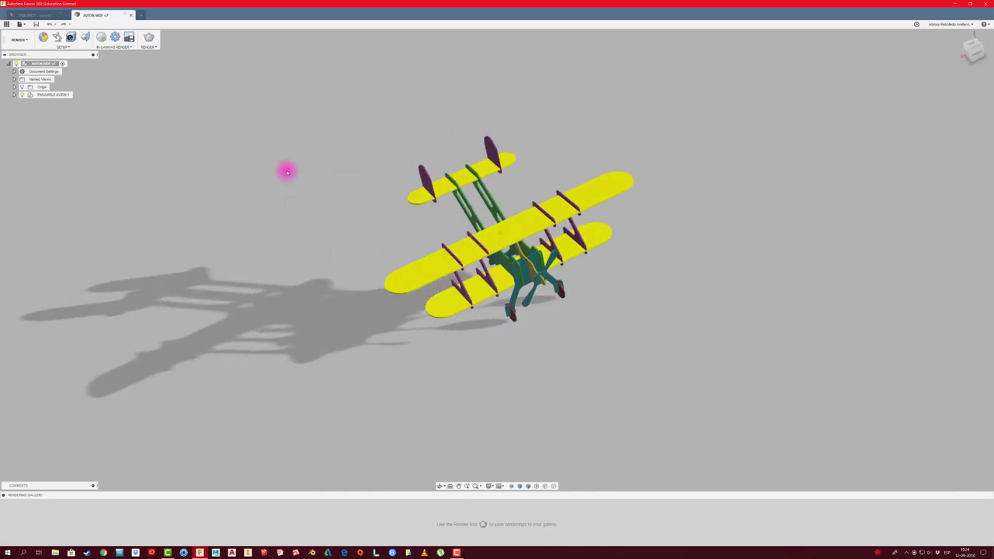
{"action": "mouse_move", "coordinate": [287, 172]}
{"action": "middle_mouse_down", "text": "shift"}
{"action": "mouse_move", "coordinate": [375, 321]}
{"action": "mouse_move", "coordinate": [407, 330]}
{"action": "mouse_move", "coordinate": [365, 325]}
{"action": "mouse_move", "coordinate": [250, 221]}
{"action": "middle_mouse_up", "text": "shift"}
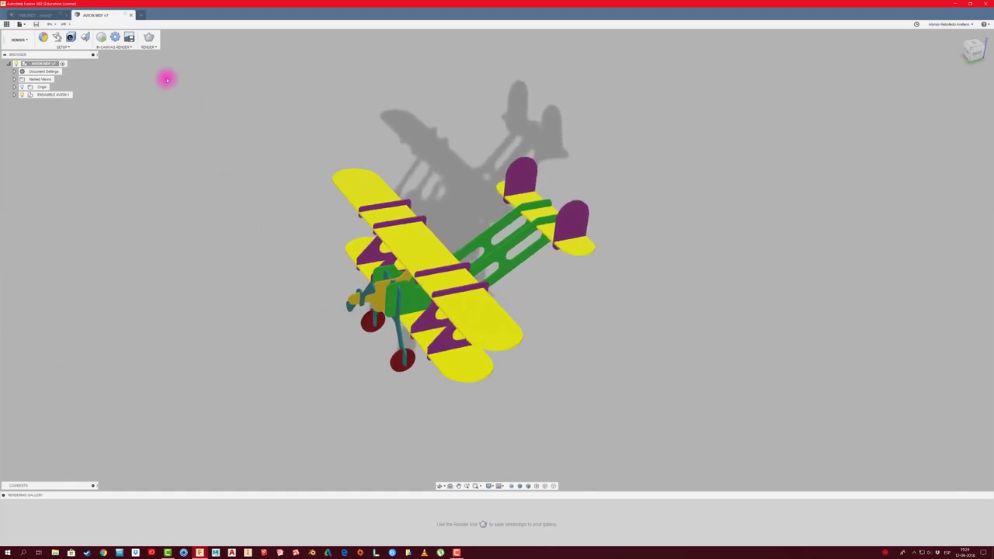
{"action": "left_click", "coordinate": [48, 25]}
{"action": "left_click", "coordinate": [70, 37]}
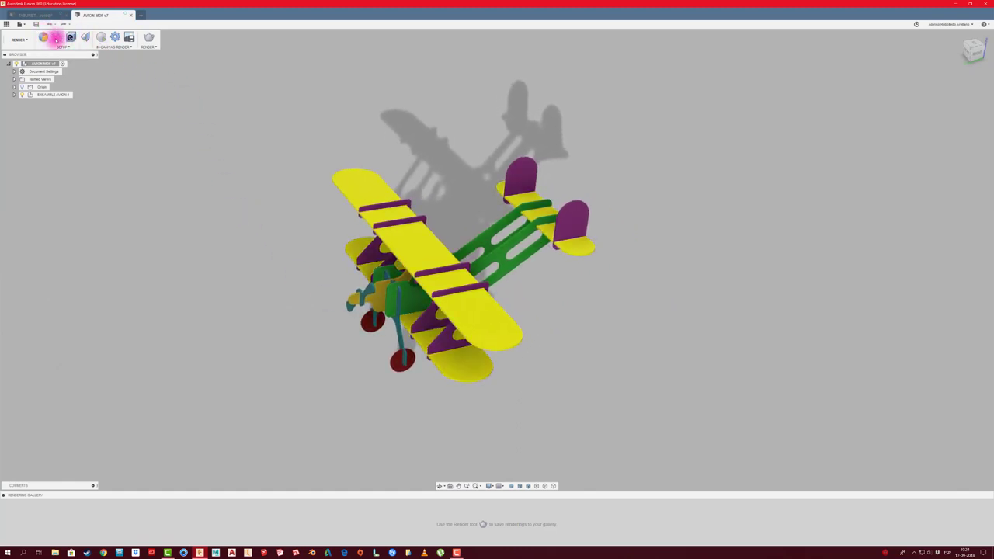
{"action": "left_click", "coordinate": [57, 38]}
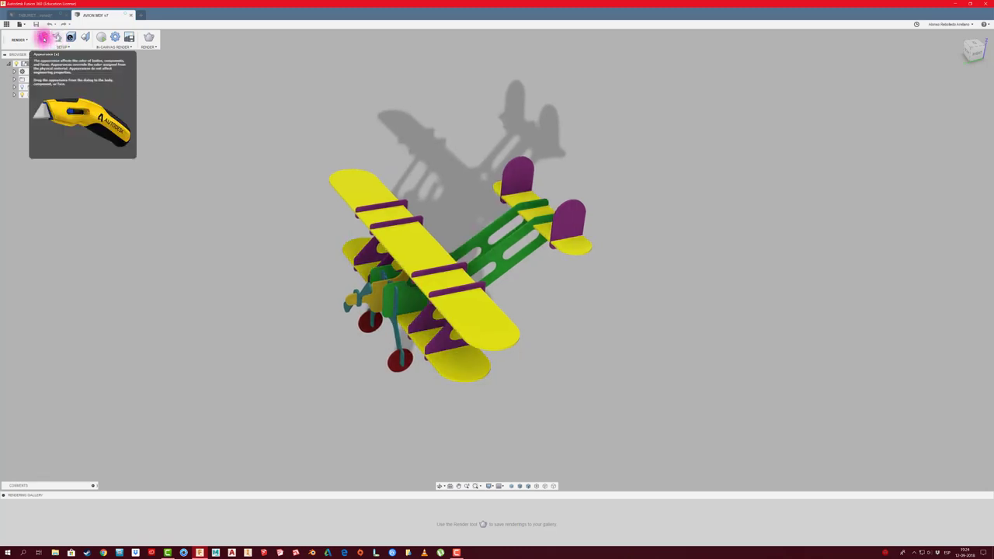
- Open the Appearance library and expand the Wood folder to show the Pine and Walnut finishes
{"action": "left_click", "coordinate": [43, 37]}
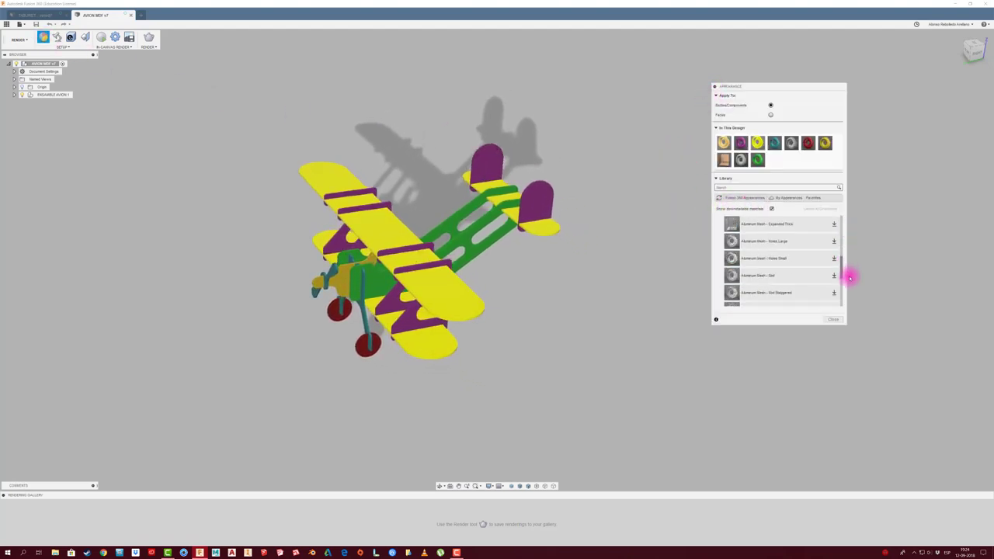
{"action": "left_click_drag", "start_coordinate": [842, 235], "coordinate": [846, 308]}
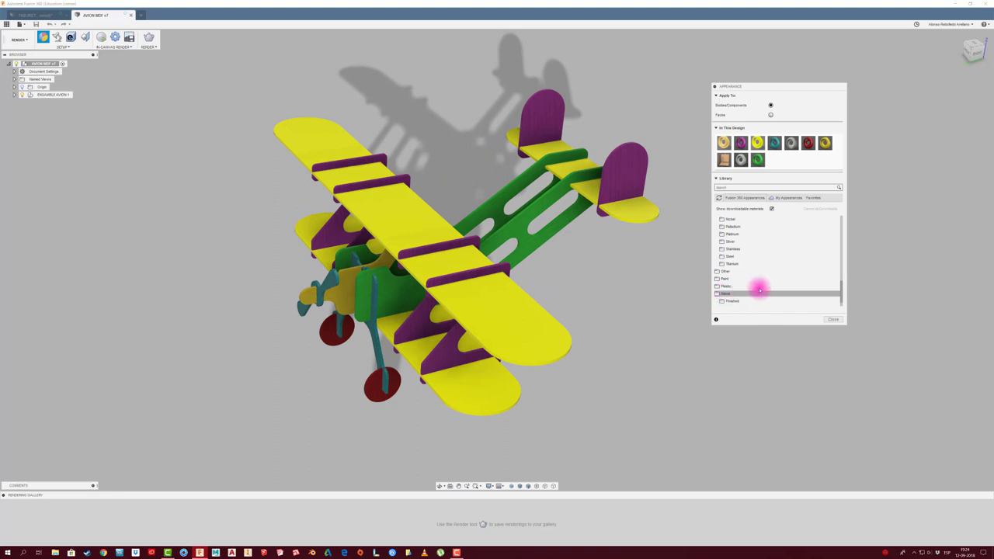
{"action": "left_click", "coordinate": [755, 292]}
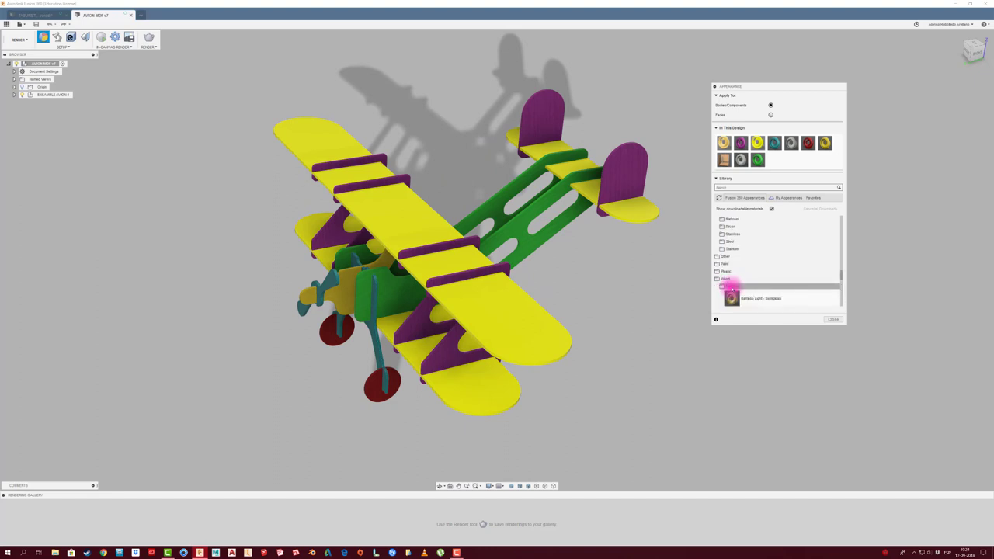
{"action": "scroll", "coordinate": [745, 283], "scroll_direction": "down", "scroll_amount": 5}
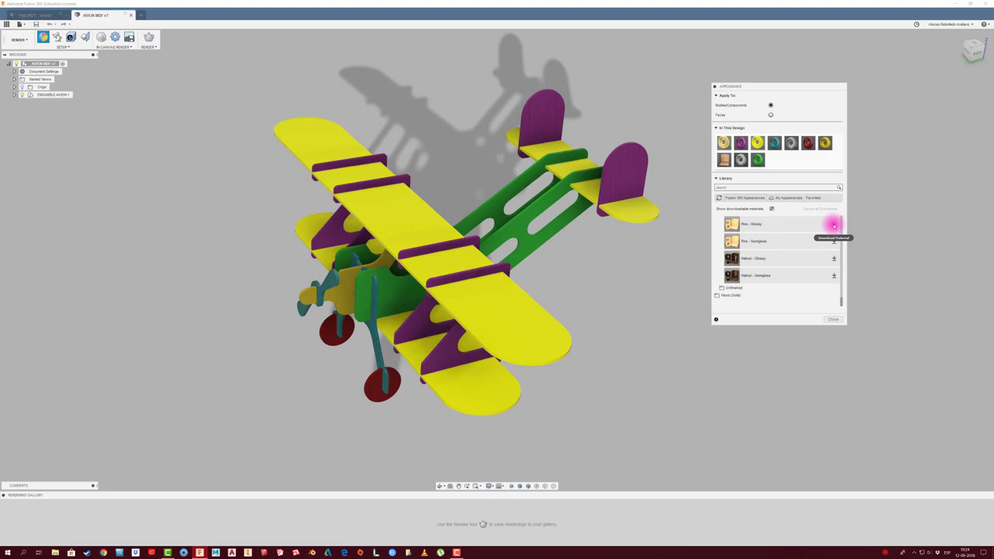
- Download Pine - Glossy and apply it to the top wing, lower wing, struts, fuselage and horizontal stabilizer
{"action": "left_click", "coordinate": [836, 221]}
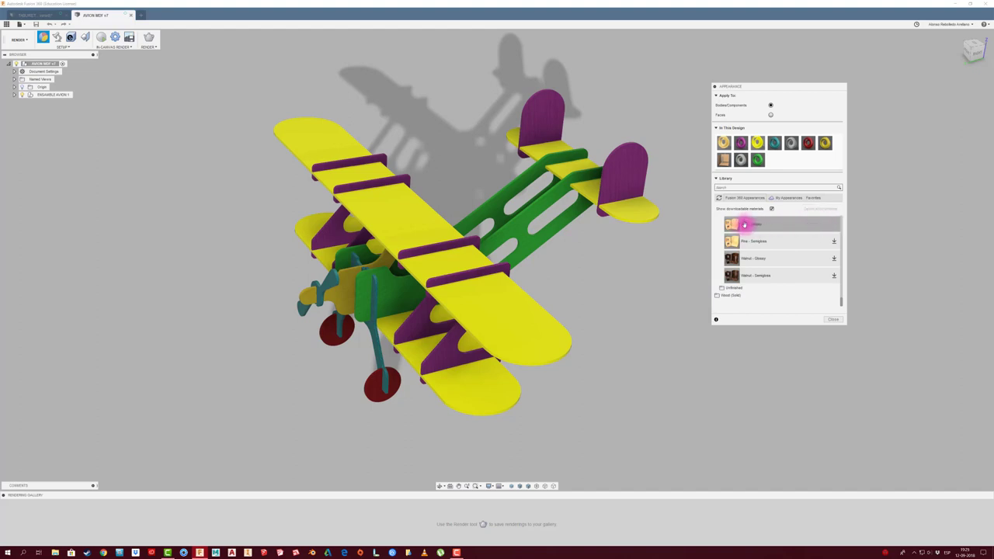
{"action": "left_click_drag", "start_coordinate": [695, 245], "coordinate": [633, 286]}
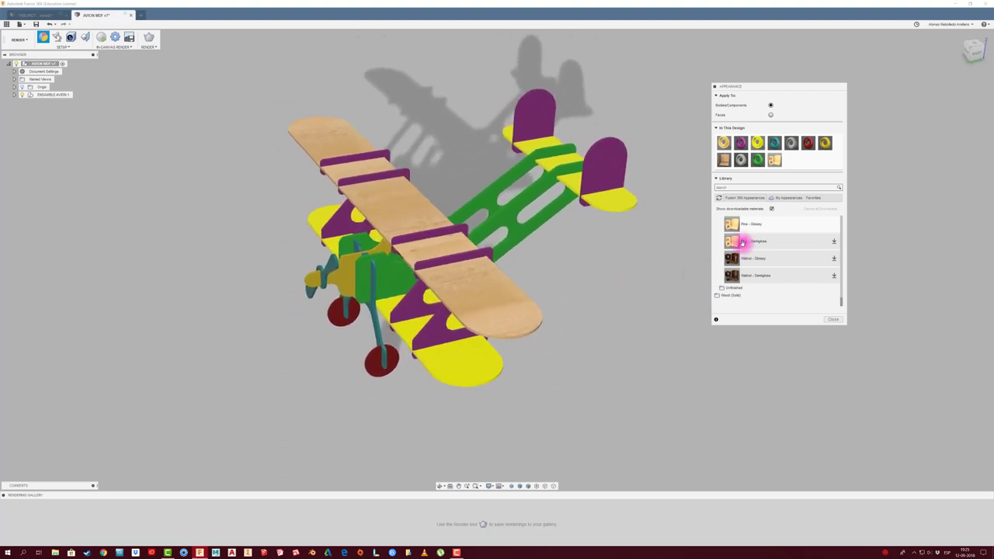
{"action": "left_click_drag", "start_coordinate": [731, 224], "coordinate": [487, 372]}
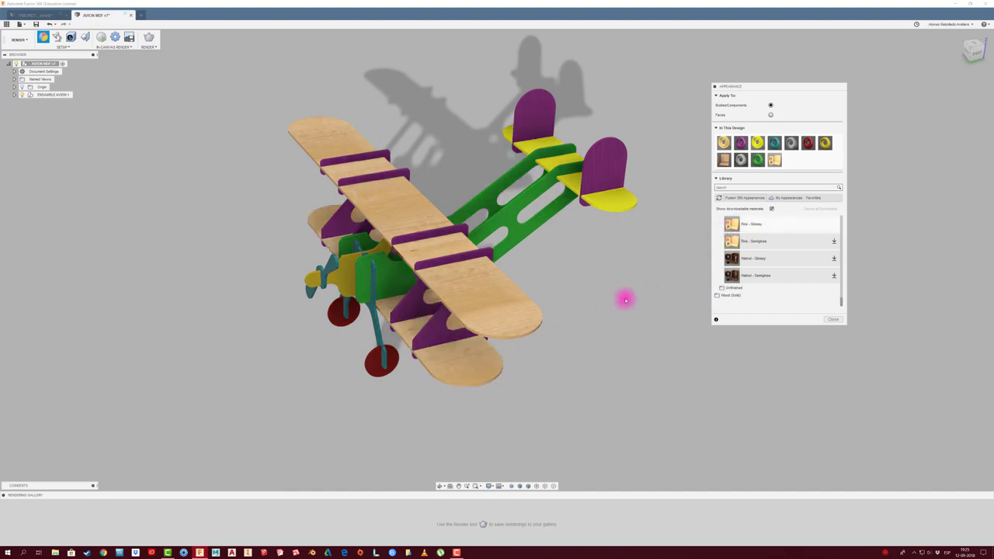
{"action": "left_click_drag", "start_coordinate": [731, 224], "coordinate": [444, 334]}
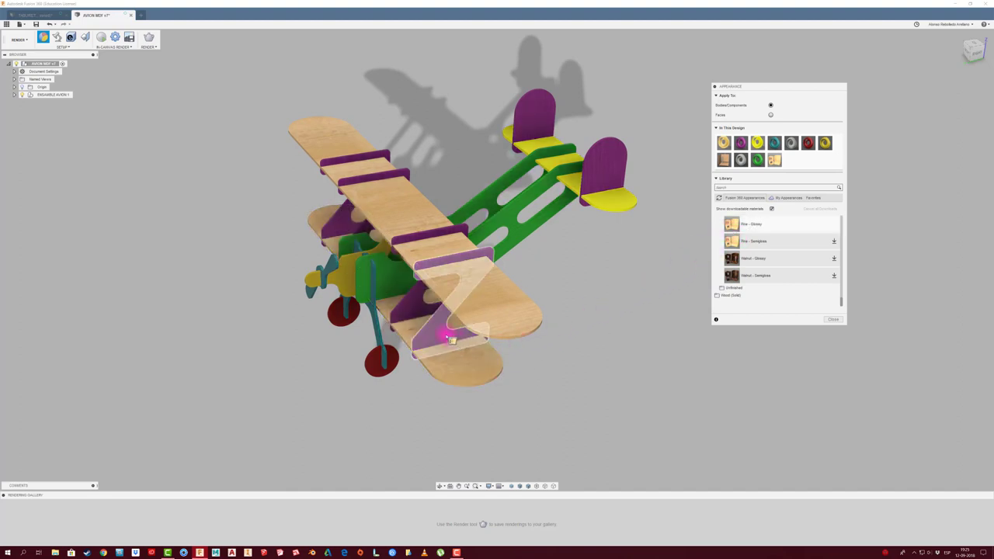
{"action": "left_click_drag", "start_coordinate": [728, 241], "coordinate": [521, 237]}
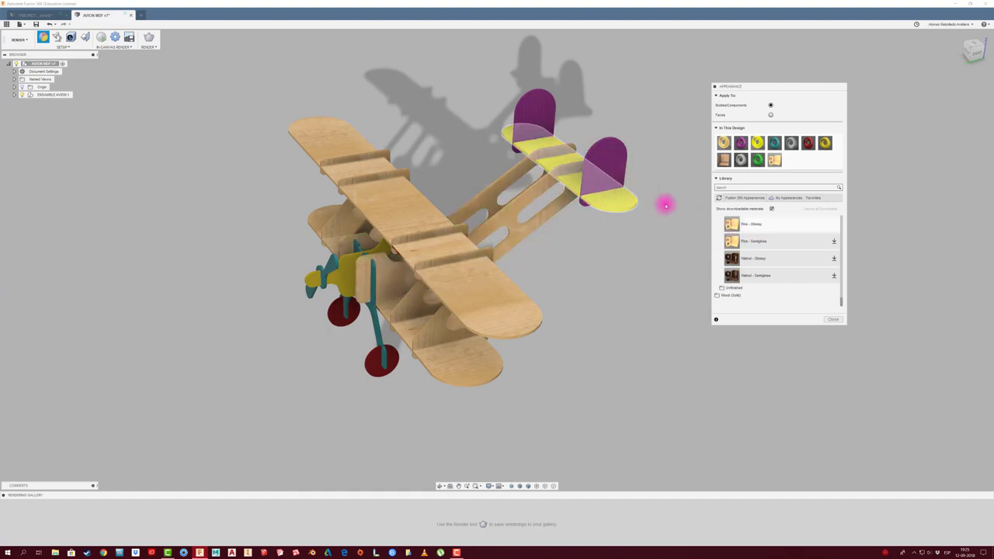
{"action": "mouse_move", "coordinate": [733, 226]}
{"action": "left_mouse_down"}
{"action": "mouse_move", "coordinate": [621, 201]}
{"action": "mouse_move", "coordinate": [592, 166]}
{"action": "left_mouse_up"}
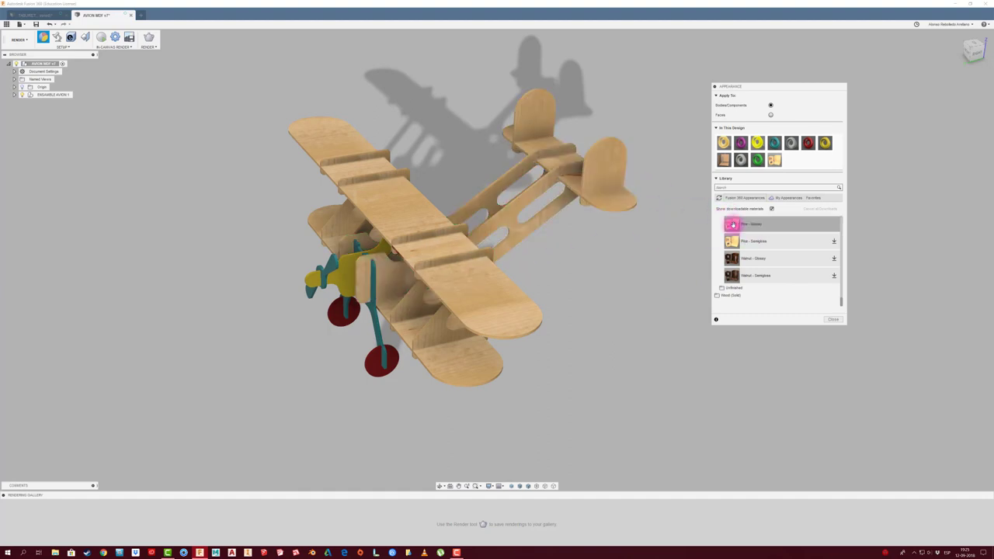
- Apply pine to the tail fins, wheels, landing gear, propeller hub and propeller, using Pine - Semigloss on the propeller
{"action": "left_click_drag", "start_coordinate": [732, 225], "coordinate": [385, 361]}
{"action": "left_click_drag", "start_coordinate": [733, 224], "coordinate": [379, 326]}
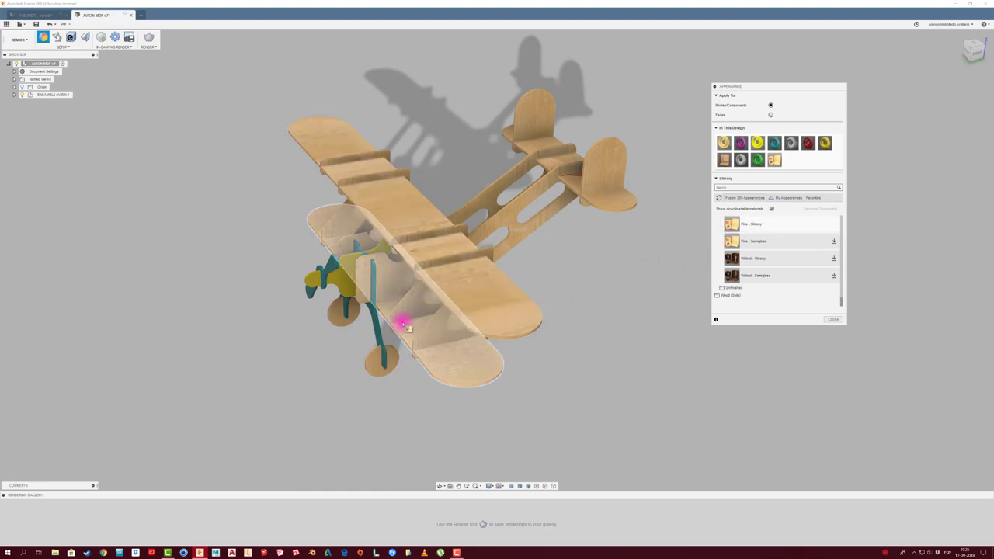
{"action": "left_click_drag", "start_coordinate": [724, 225], "coordinate": [325, 281]}
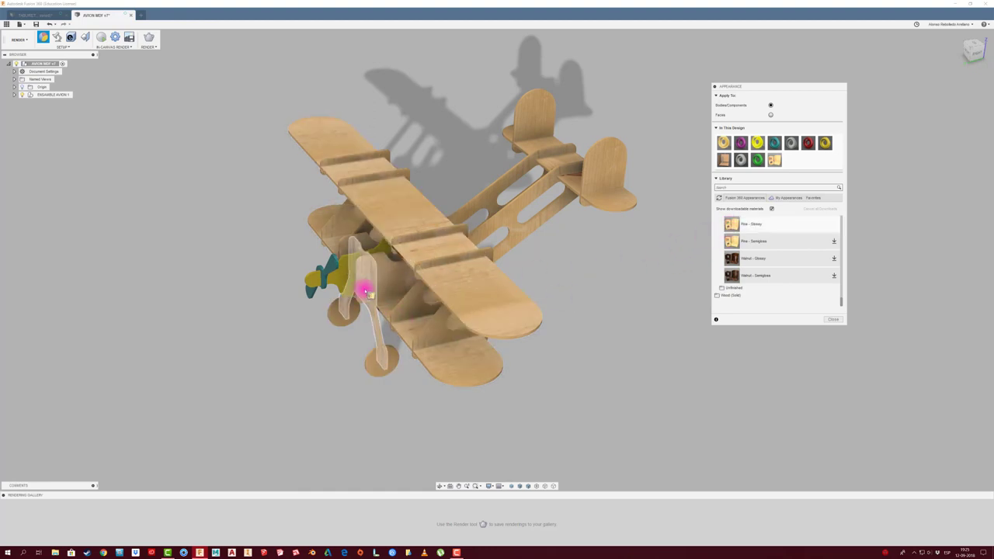
{"action": "left_click_drag", "start_coordinate": [730, 224], "coordinate": [334, 271]}
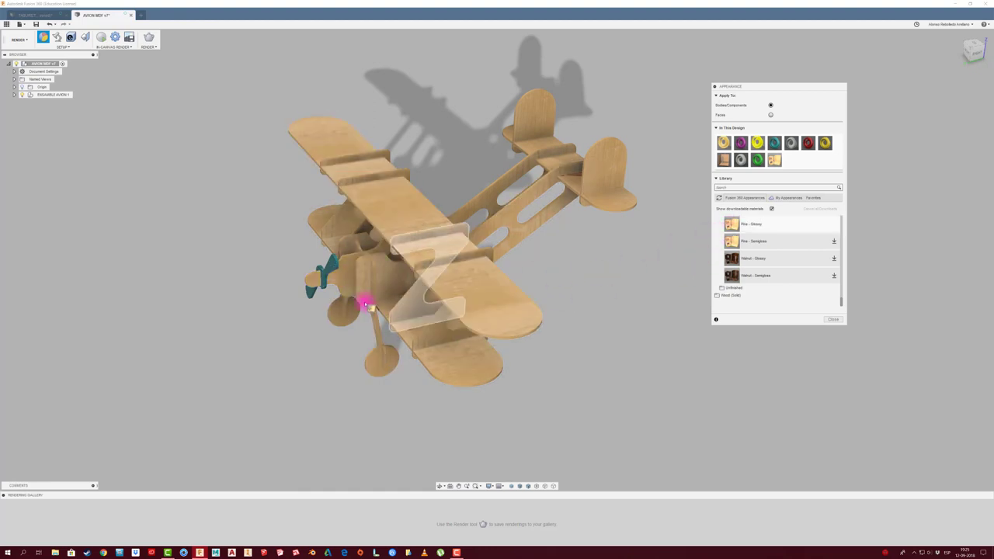
{"action": "mouse_move", "coordinate": [435, 283]}
{"action": "middle_mouse_down", "text": "shift"}
{"action": "mouse_move", "coordinate": [590, 295]}
{"action": "mouse_move", "coordinate": [730, 261]}
{"action": "middle_mouse_up", "text": "shift"}
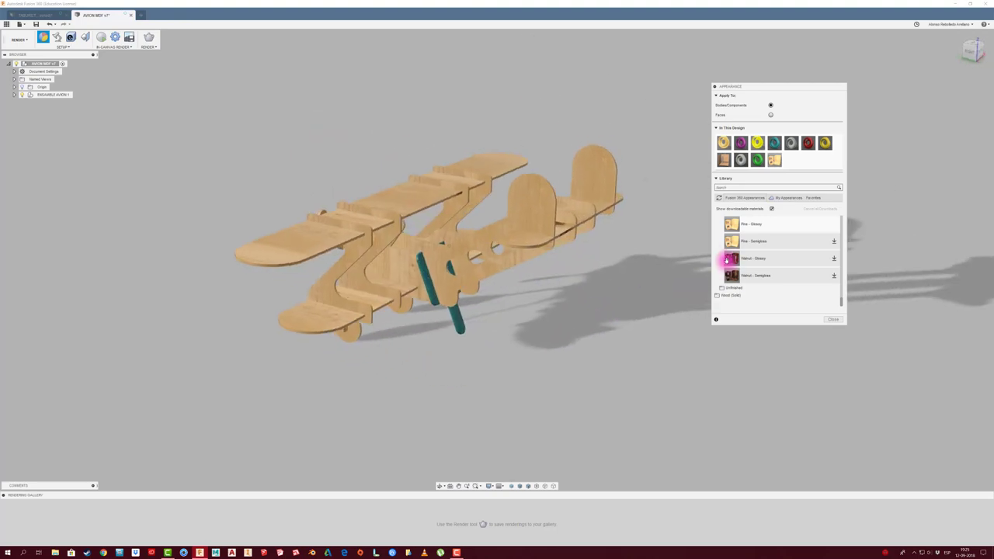
{"action": "left_click_drag", "start_coordinate": [732, 242], "coordinate": [459, 327]}
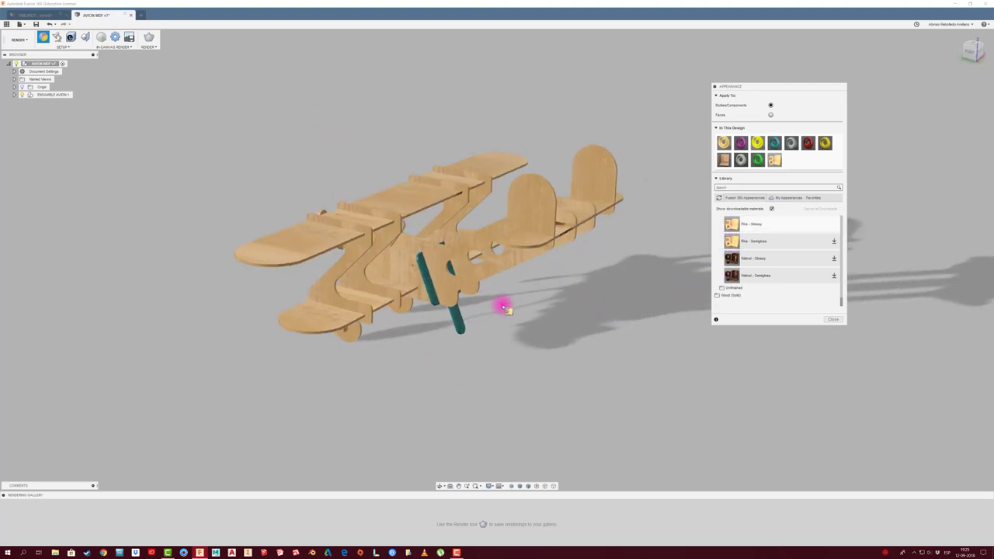
{"action": "mouse_move", "coordinate": [459, 327]}
{"action": "middle_mouse_down", "text": "shift"}
{"action": "mouse_move", "coordinate": [546, 327]}
{"action": "mouse_move", "coordinate": [653, 169]}
{"action": "mouse_move", "coordinate": [257, 161]}
{"action": "middle_mouse_up", "text": "shift"}
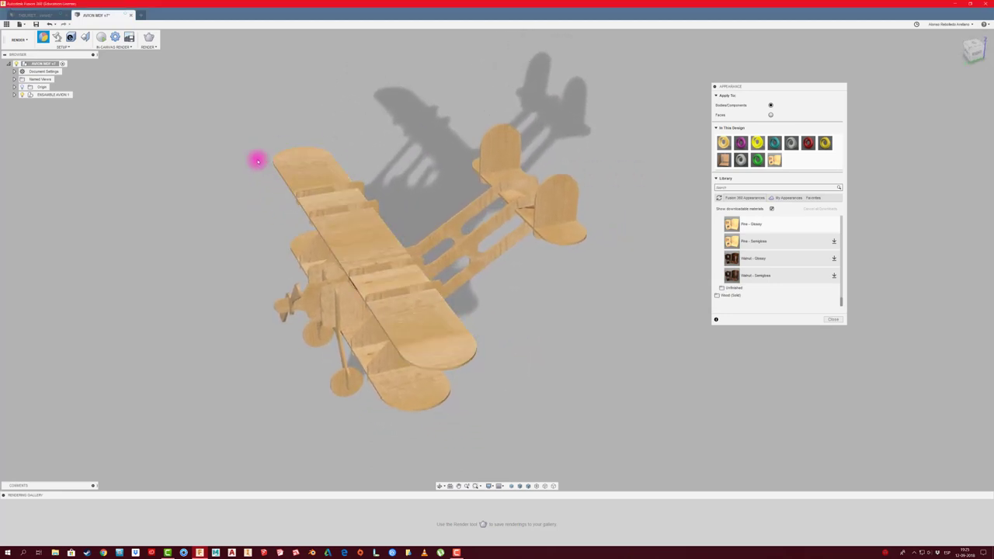
- In Scene Settings, set Background to Environment and open the Environment Library
{"action": "left_click", "coordinate": [57, 38]}
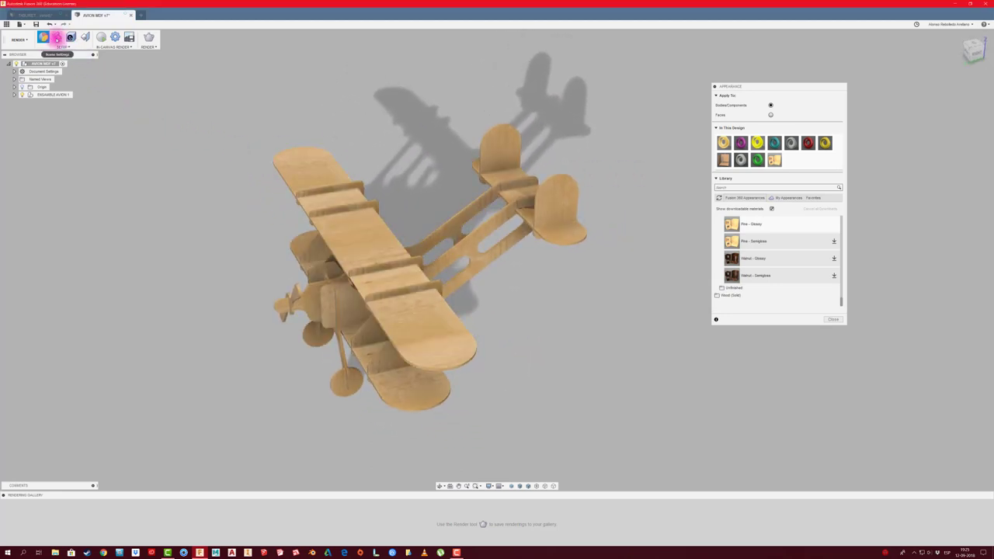
{"action": "left_click_drag", "start_coordinate": [818, 74], "coordinate": [750, 71]}
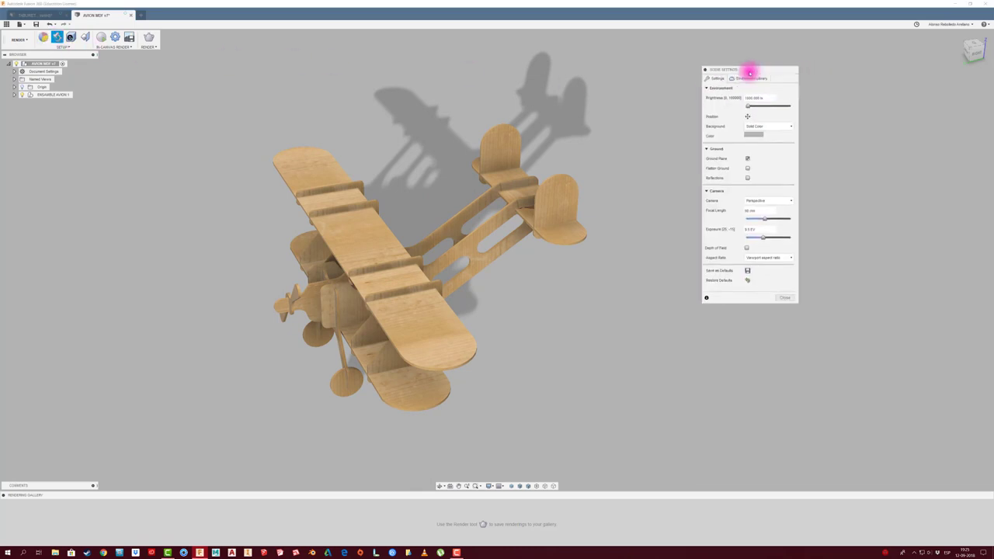
{"action": "middle_click_drag", "start_coordinate": [609, 440], "coordinate": [743, 261], "text": "shift"}
{"action": "left_click", "coordinate": [785, 126]}
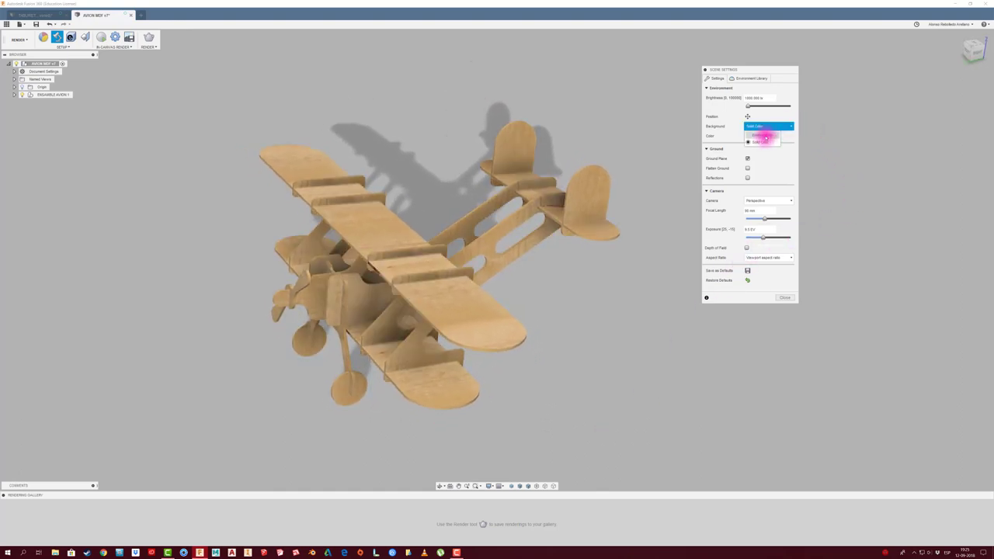
{"action": "left_click", "coordinate": [765, 136]}
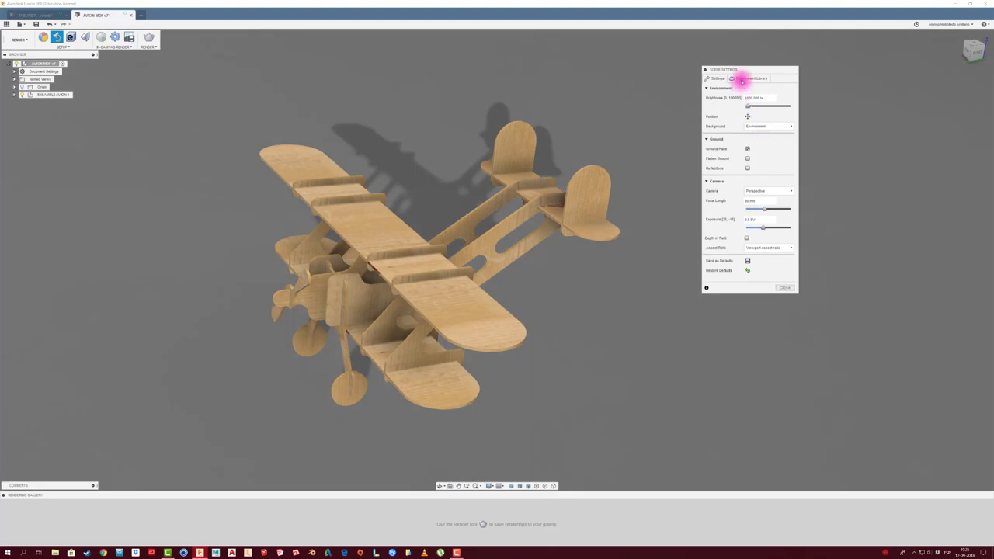
{"action": "left_click", "coordinate": [742, 80]}
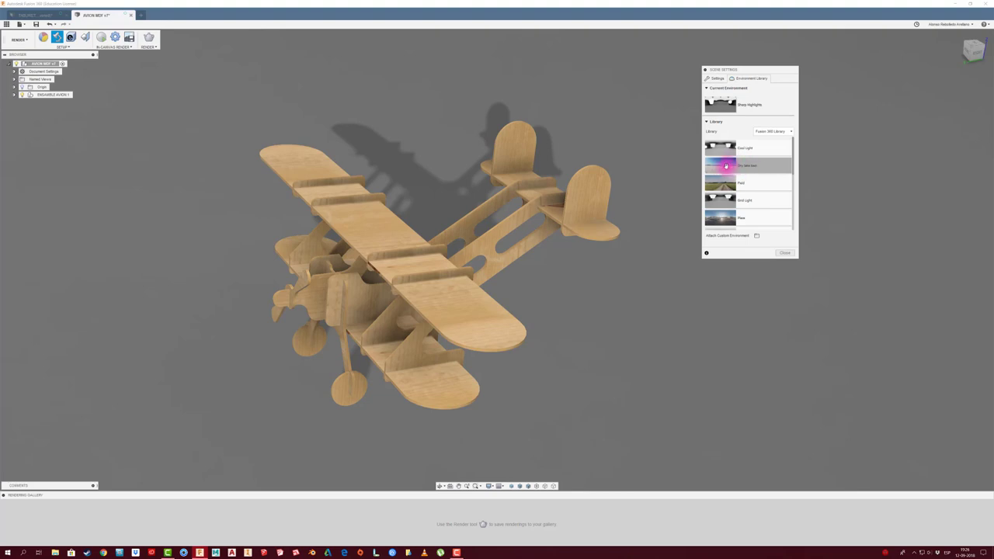
- Apply the Dry lakebed environment to the scene and go back to the general scene settings
{"action": "left_click_drag", "start_coordinate": [621, 148], "coordinate": [637, 165]}
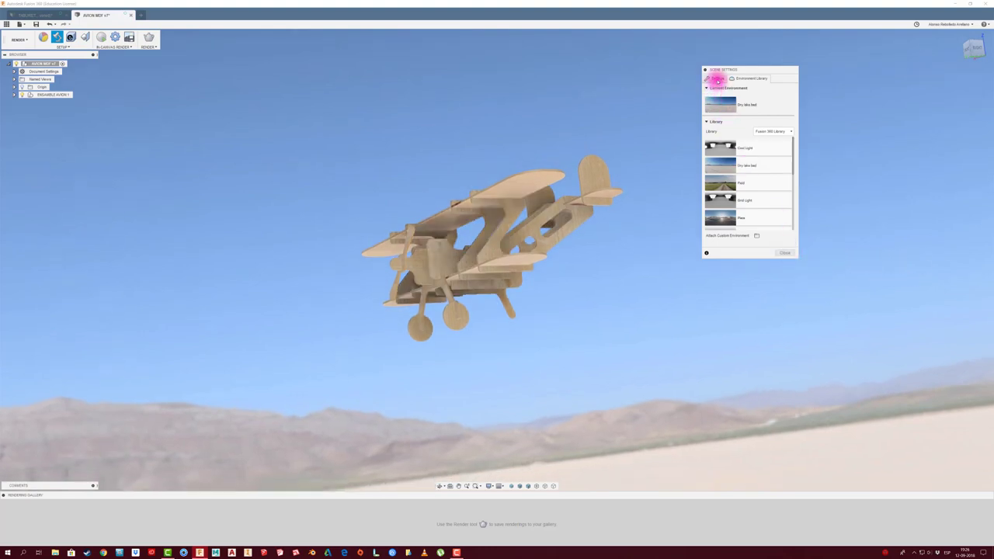
{"action": "left_click", "coordinate": [716, 79]}
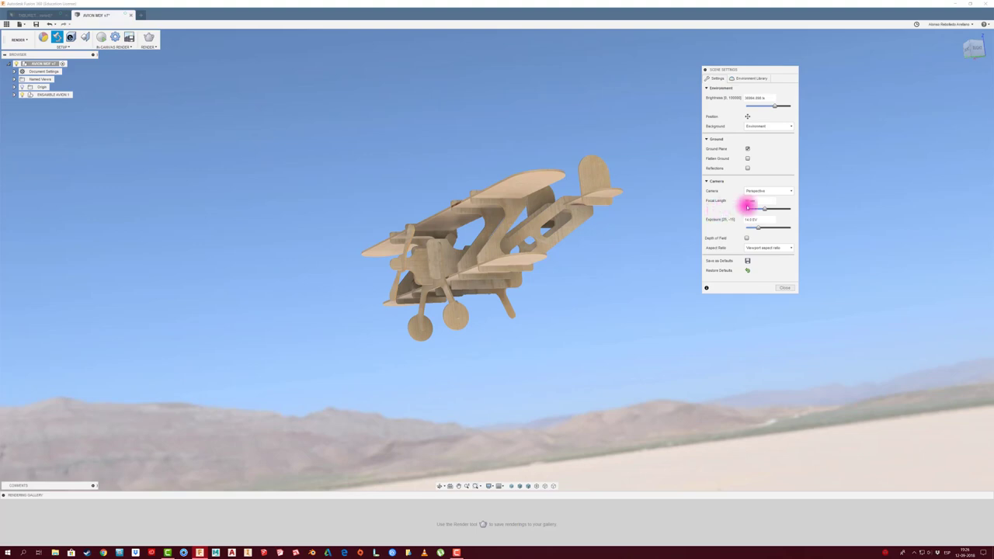
- Shorten the camera focal length to 50 mm and raise the exposure to brighten the scene
{"action": "mouse_move", "coordinate": [766, 209]}
{"action": "left_mouse_down"}
{"action": "mouse_move", "coordinate": [775, 207]}
{"action": "mouse_move", "coordinate": [756, 208]}
{"action": "left_mouse_up"}
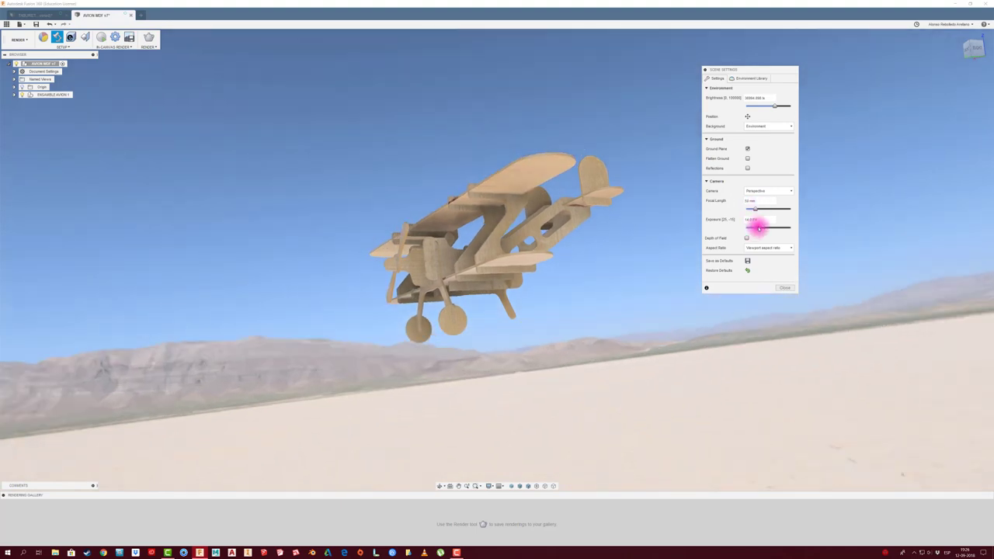
{"action": "left_click_drag", "start_coordinate": [760, 227], "coordinate": [757, 227]}
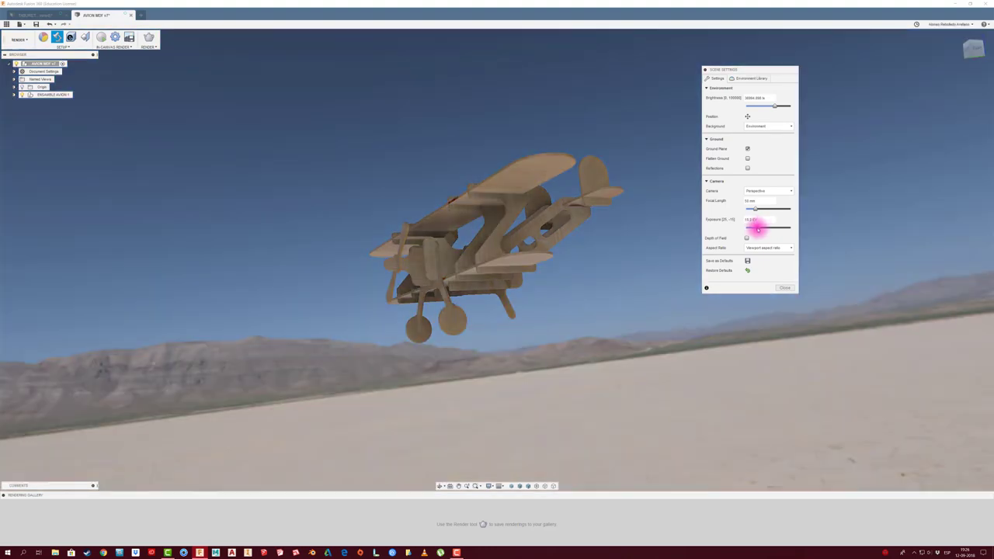
{"action": "left_click_drag", "start_coordinate": [758, 227], "coordinate": [759, 228]}
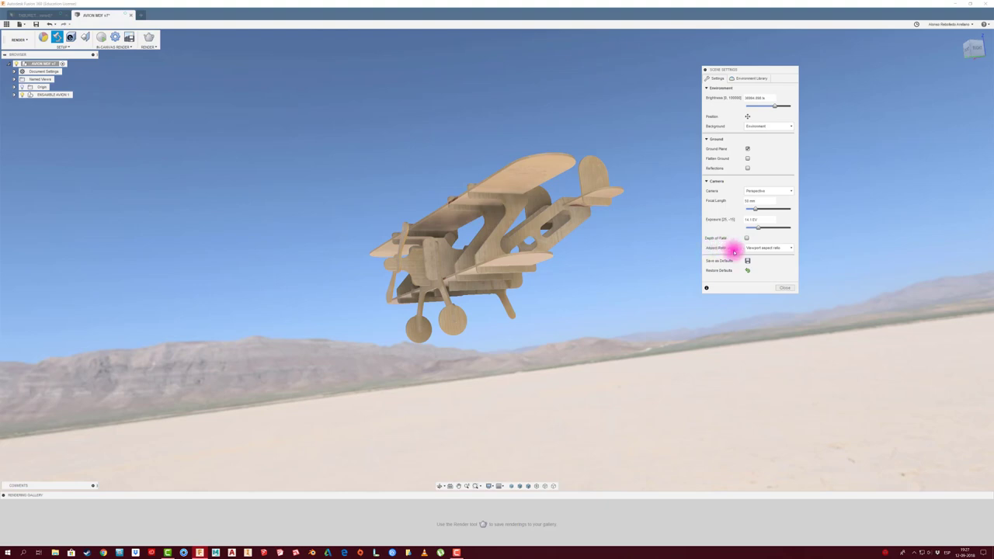
- Try 1:1, 4:3, 5:4 and custom aspect ratios, settling on 16:9 Widescreen
{"action": "left_click", "coordinate": [786, 248]}
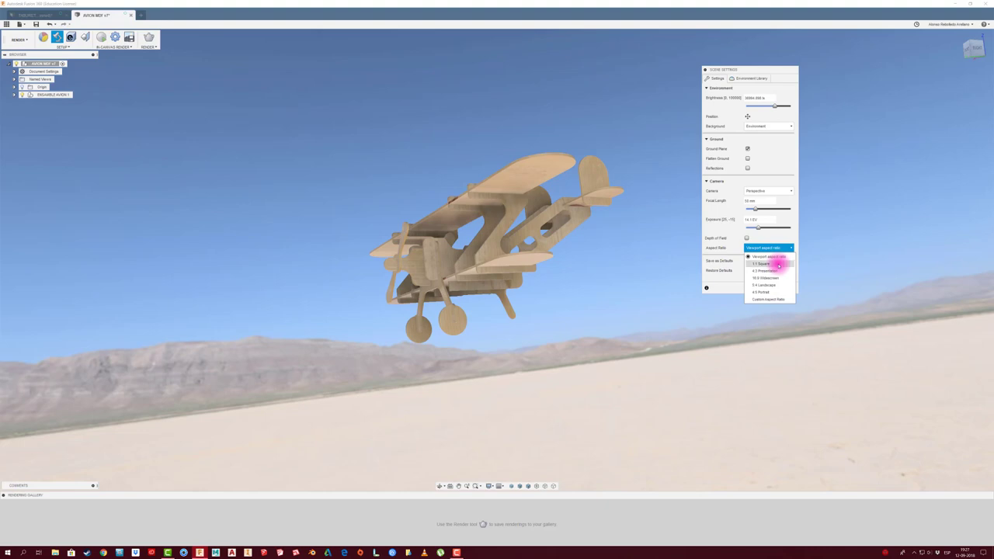
{"action": "left_click", "coordinate": [778, 264]}
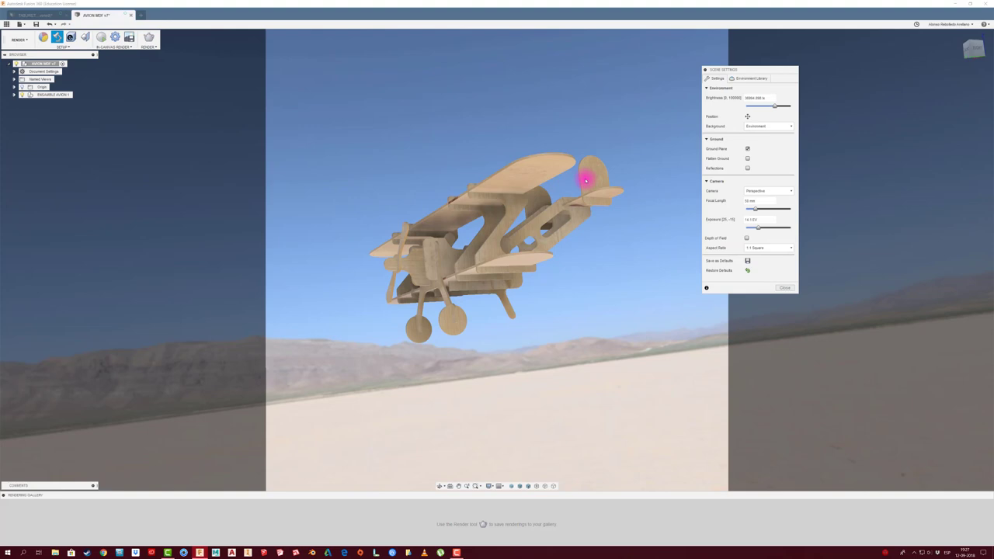
{"action": "left_click", "coordinate": [767, 247]}
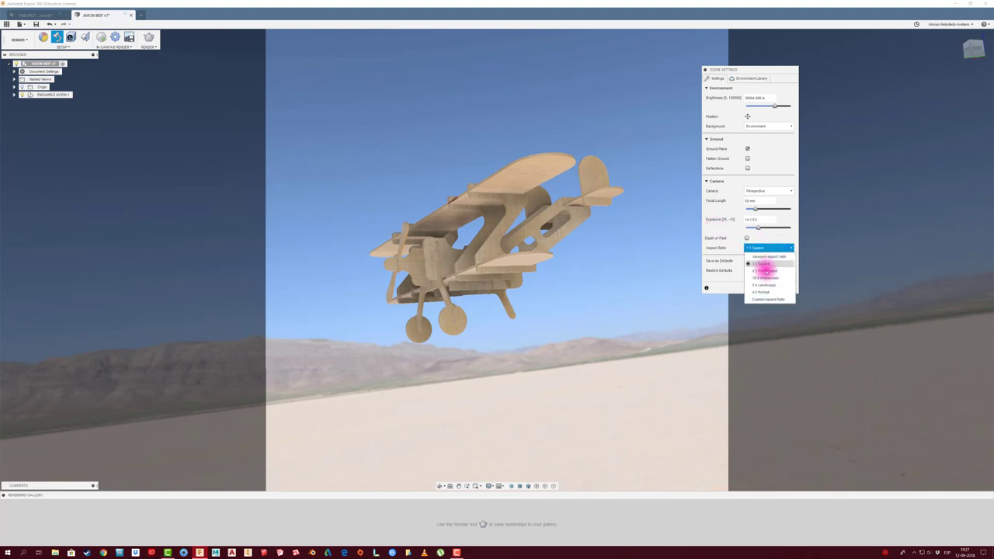
{"action": "left_click", "coordinate": [766, 270]}
{"action": "left_click", "coordinate": [772, 248]}
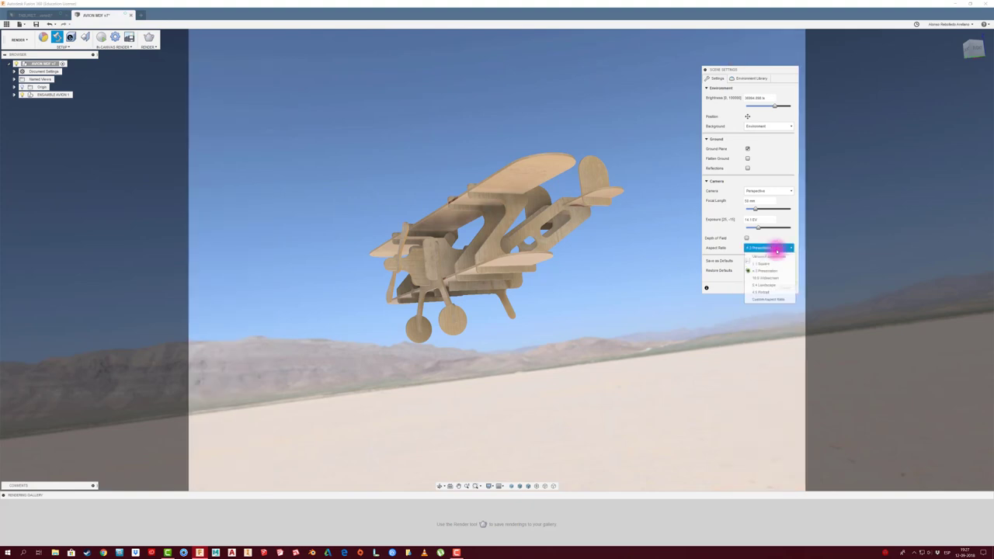
{"action": "left_click", "coordinate": [766, 284]}
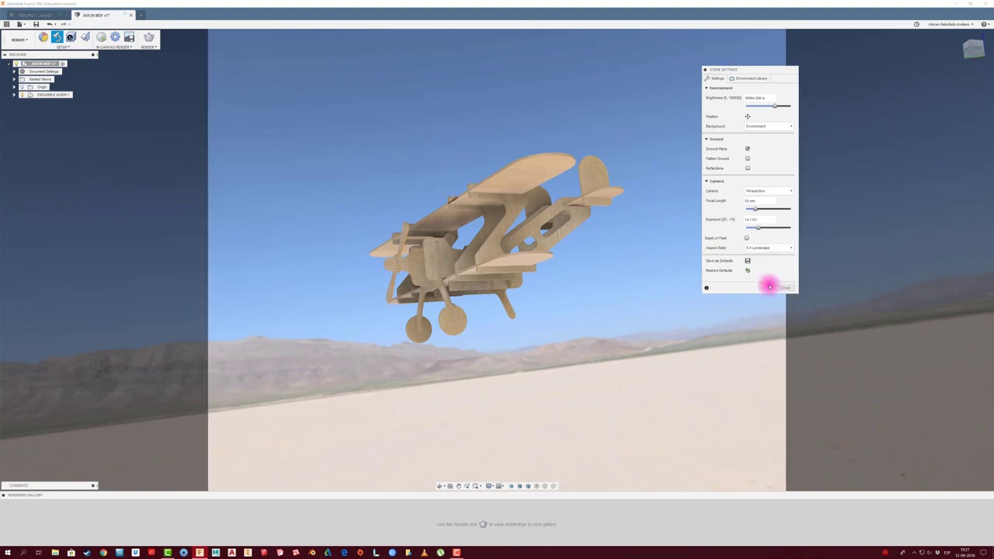
{"action": "left_click", "coordinate": [773, 249]}
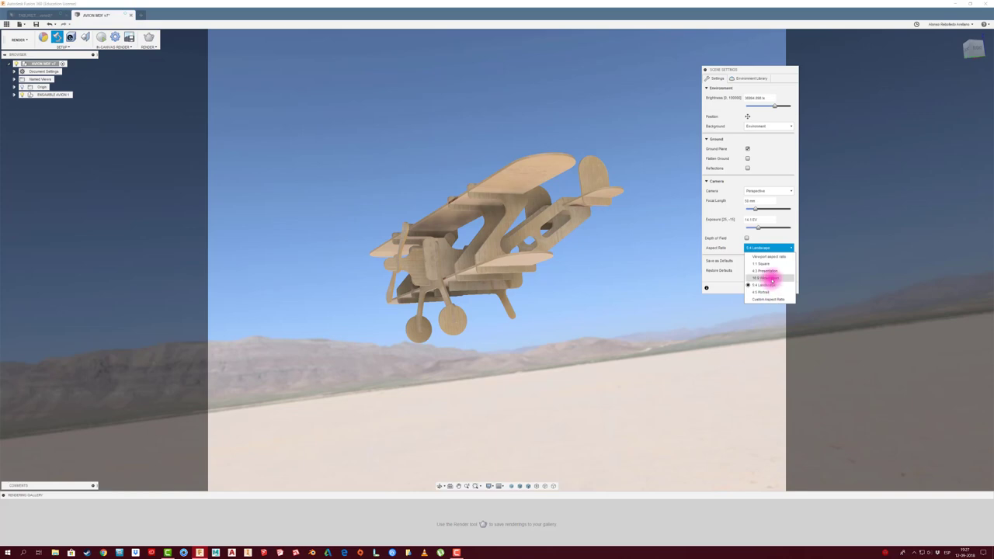
{"action": "left_click", "coordinate": [771, 279]}
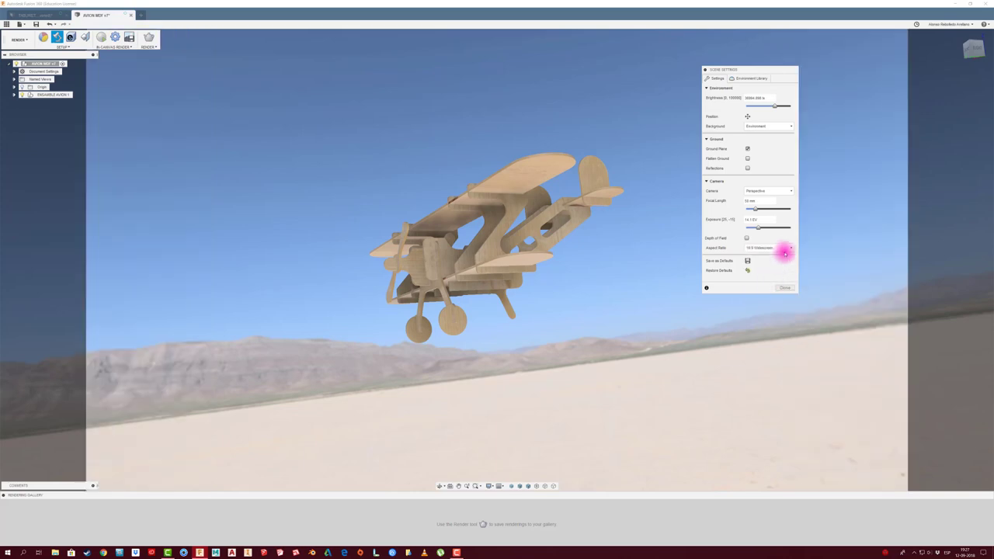
{"action": "left_click", "coordinate": [777, 248]}
{"action": "left_click", "coordinate": [775, 298]}
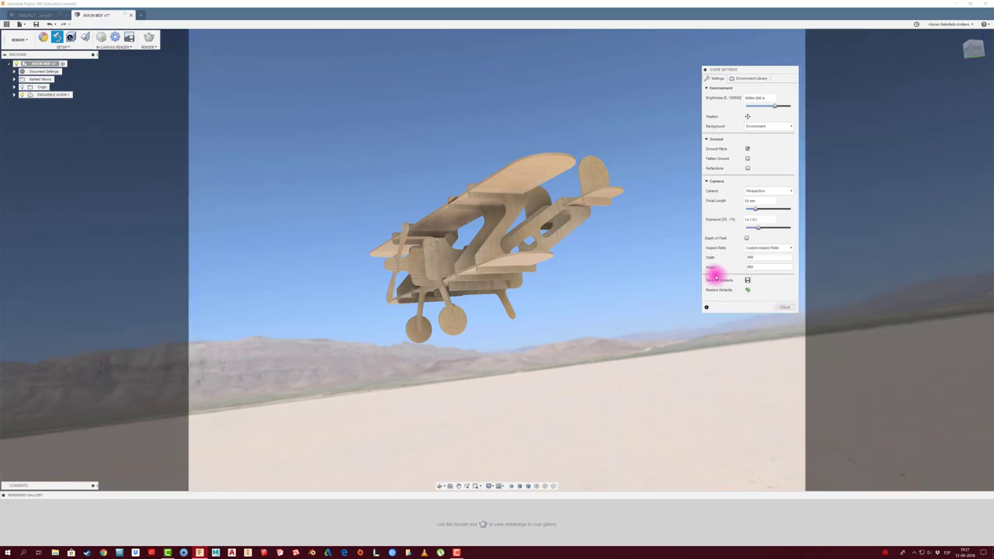
{"action": "left_click", "coordinate": [784, 248]}
{"action": "left_click", "coordinate": [773, 279]}
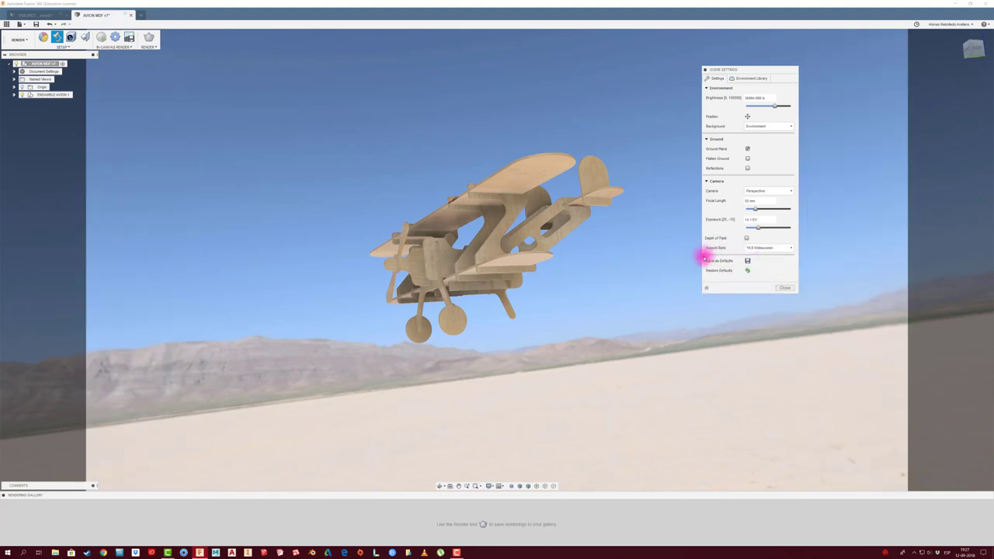
- Save the scene settings as defaults, close the panel, and view the plane from above
{"action": "left_click", "coordinate": [748, 261]}
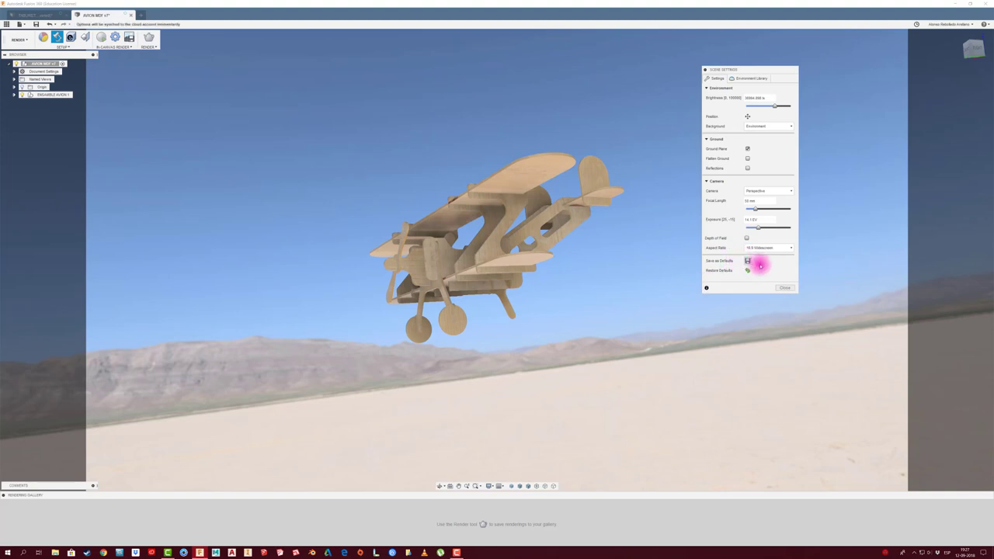
{"action": "left_click", "coordinate": [785, 288]}
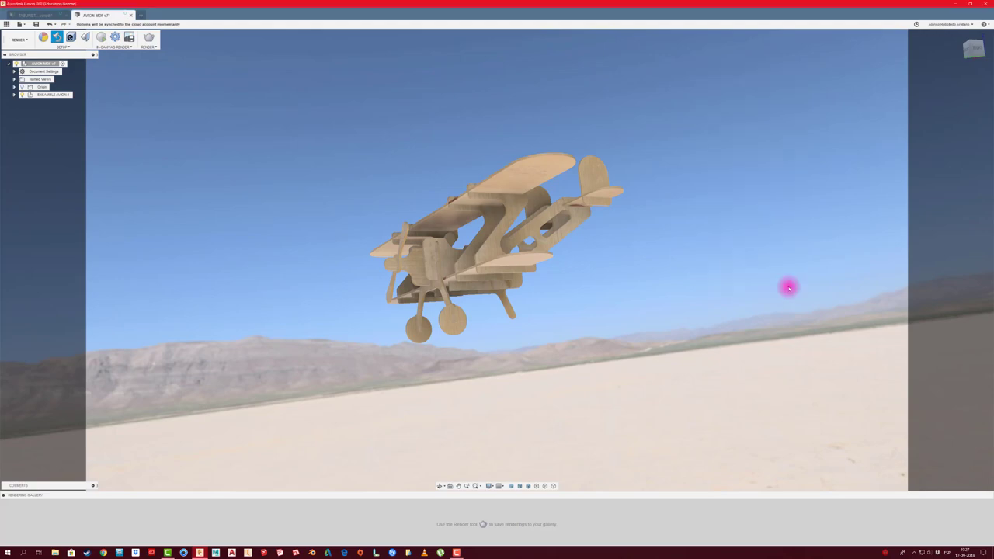
{"action": "mouse_move", "coordinate": [570, 238]}
{"action": "middle_mouse_down", "text": "shift"}
{"action": "mouse_move", "coordinate": [506, 252]}
{"action": "mouse_move", "coordinate": [321, 191]}
{"action": "middle_mouse_up", "text": "shift"}
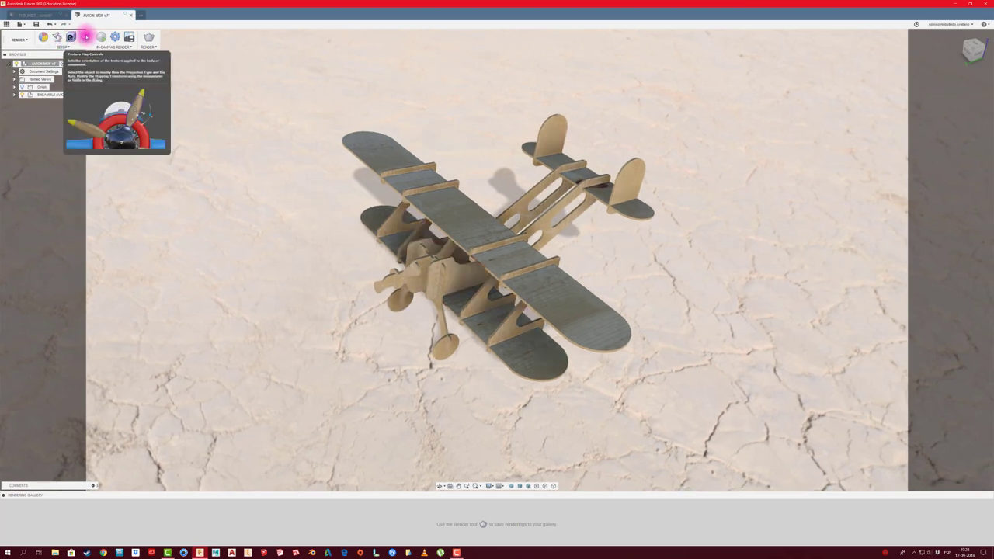
- Give the upper wing's wood texture Box projection and rotate its grain 90° about Z
{"action": "left_click", "coordinate": [85, 37]}
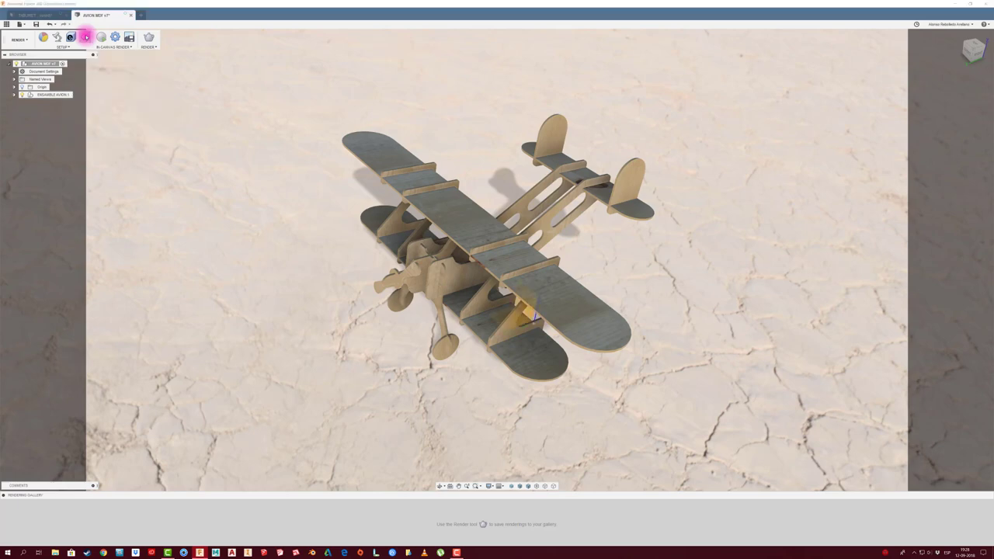
{"action": "left_click", "coordinate": [460, 208]}
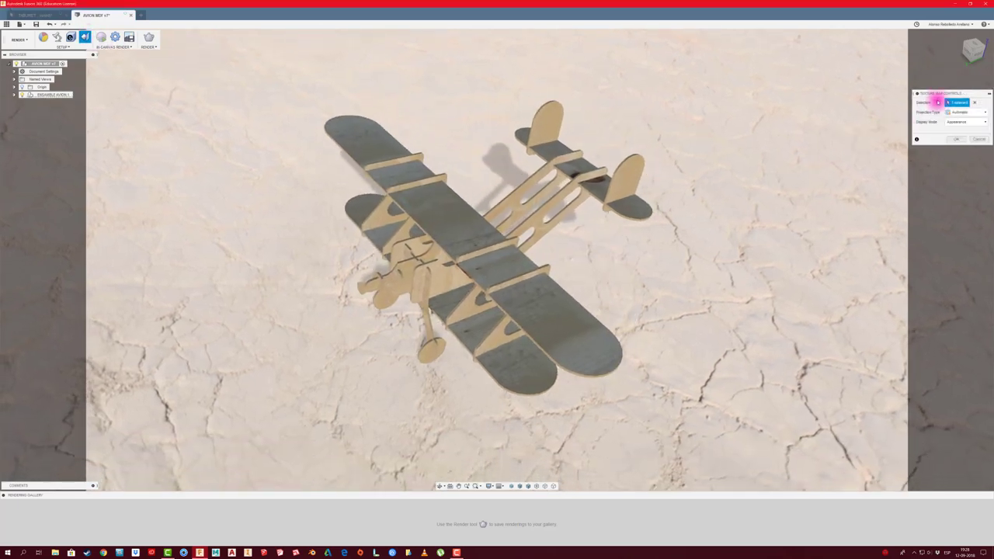
{"action": "left_click_drag", "start_coordinate": [937, 101], "coordinate": [695, 144]}
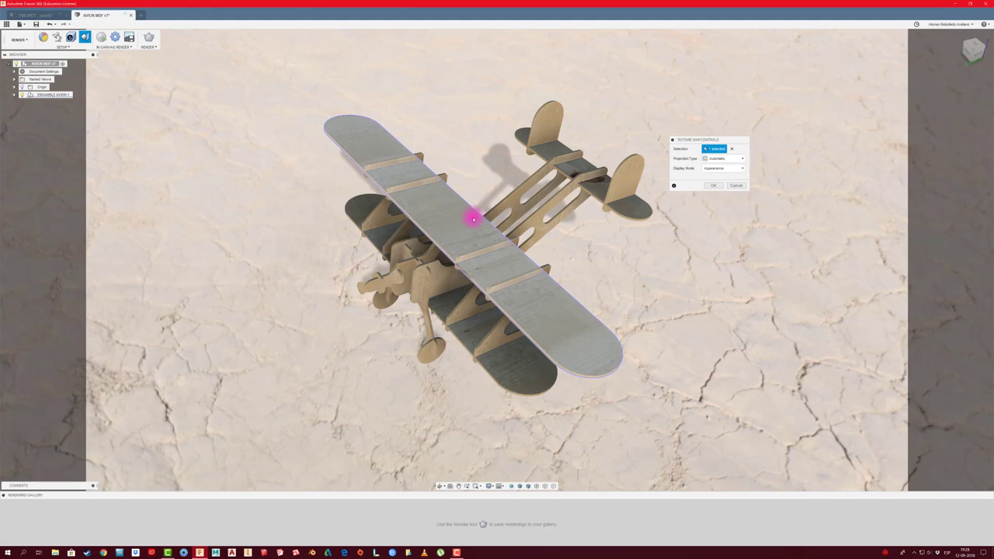
{"action": "left_click", "coordinate": [719, 160]}
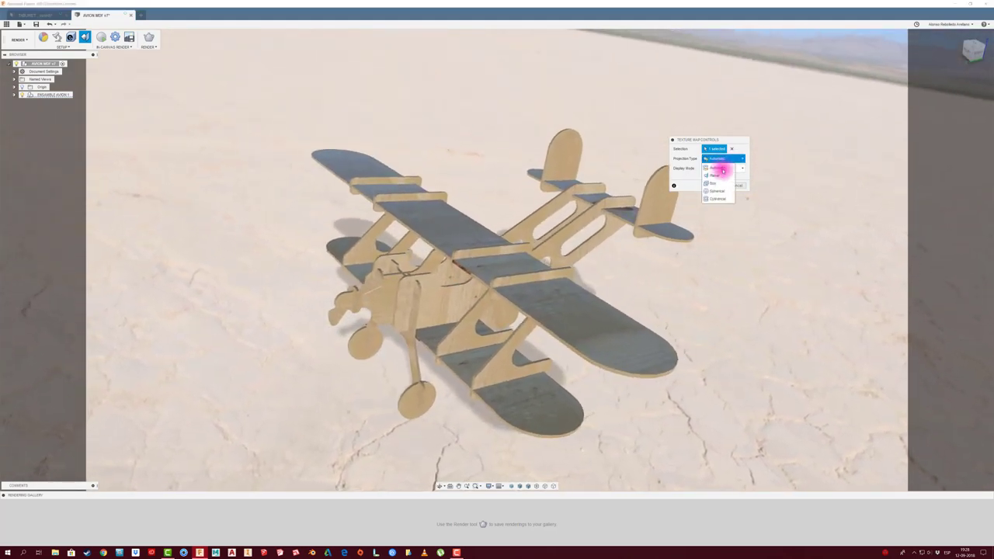
{"action": "left_click", "coordinate": [713, 184]}
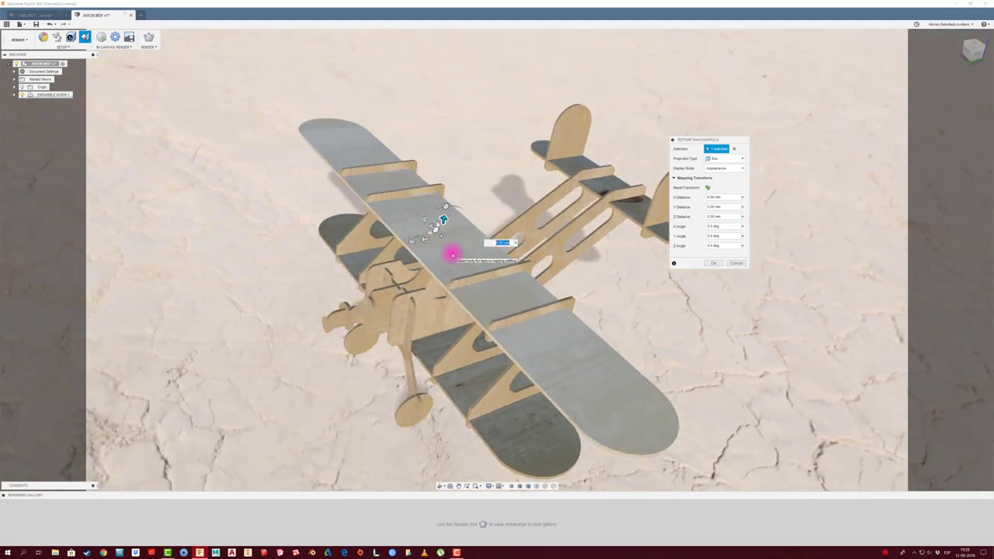
{"action": "mouse_move", "coordinate": [451, 254]}
{"action": "left_mouse_down"}
{"action": "mouse_move", "coordinate": [430, 248]}
{"action": "mouse_move", "coordinate": [455, 250]}
{"action": "left_mouse_up"}
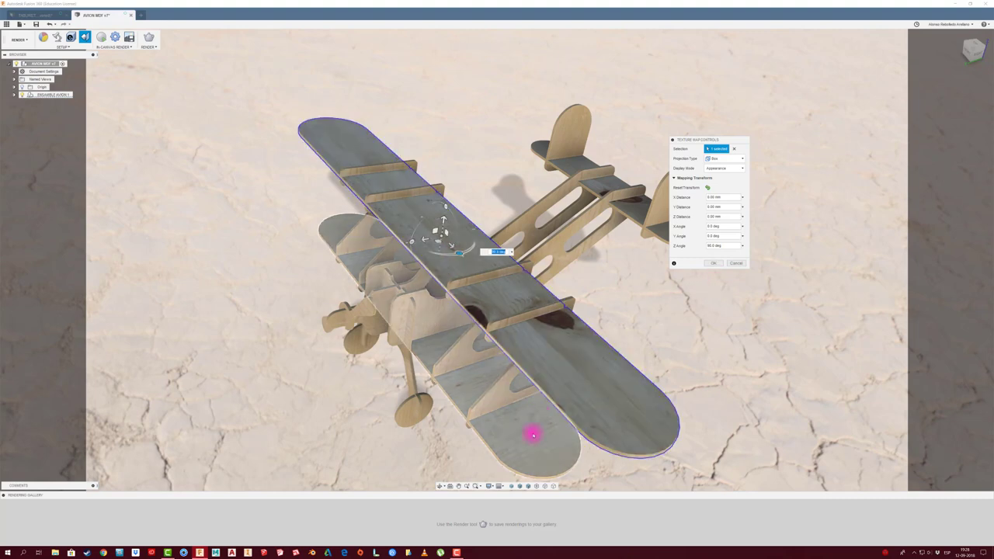
{"action": "left_click", "coordinate": [533, 435]}
{"action": "mouse_move", "coordinate": [530, 403]}
{"action": "middle_mouse_down", "text": "shift"}
{"action": "mouse_move", "coordinate": [671, 206]}
{"action": "mouse_move", "coordinate": [497, 302]}
{"action": "mouse_move", "coordinate": [445, 236]}
{"action": "mouse_move", "coordinate": [406, 268]}
{"action": "mouse_move", "coordinate": [424, 308]}
{"action": "mouse_move", "coordinate": [577, 237]}
{"action": "mouse_move", "coordinate": [427, 251]}
{"action": "mouse_move", "coordinate": [215, 129]}
{"action": "middle_mouse_up", "text": "shift"}
{"action": "left_click", "coordinate": [716, 187]}
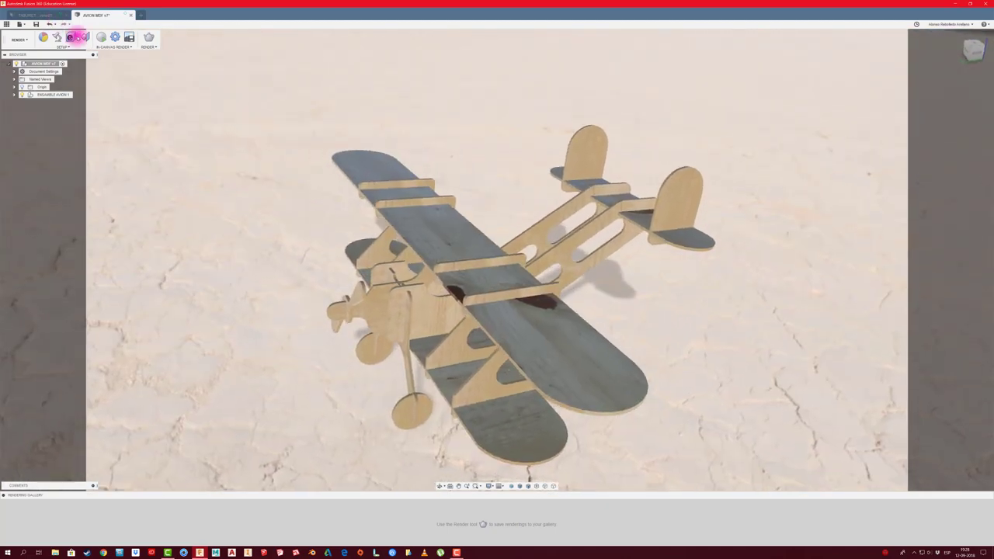
- Select the lower wing for texture mapping and try Planar projection
{"action": "left_click", "coordinate": [84, 36]}
{"action": "left_click", "coordinate": [510, 412]}
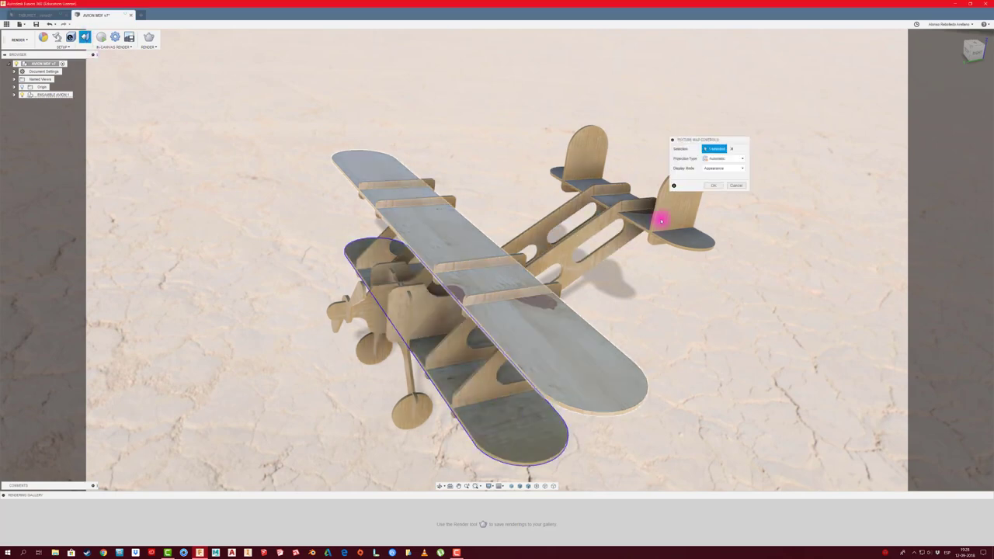
{"action": "left_click", "coordinate": [718, 159]}
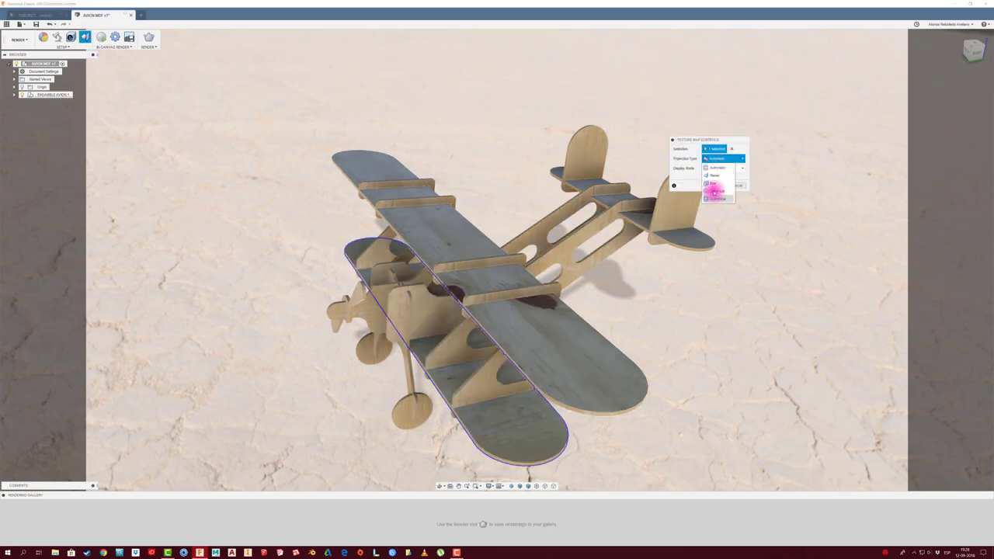
{"action": "left_click", "coordinate": [711, 174]}
{"action": "mouse_move", "coordinate": [515, 417]}
{"action": "middle_mouse_down", "text": "shift"}
{"action": "mouse_move", "coordinate": [584, 301]}
{"action": "mouse_move", "coordinate": [641, 249]}
{"action": "mouse_move", "coordinate": [473, 409]}
{"action": "middle_mouse_up", "text": "shift"}
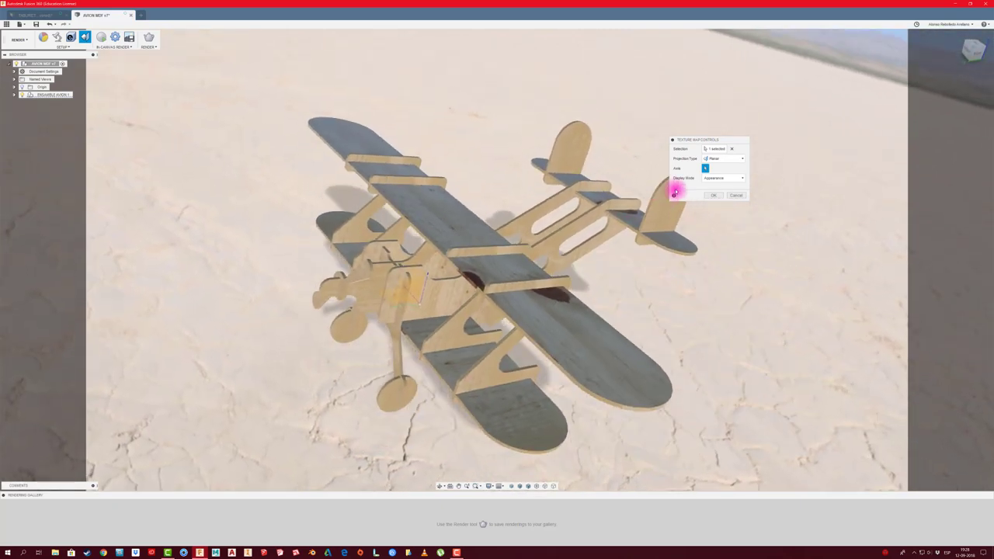
- Switch the lower wing to Box projection, rotate its grain to 60 degrees, and accept
{"action": "left_click", "coordinate": [730, 159]}
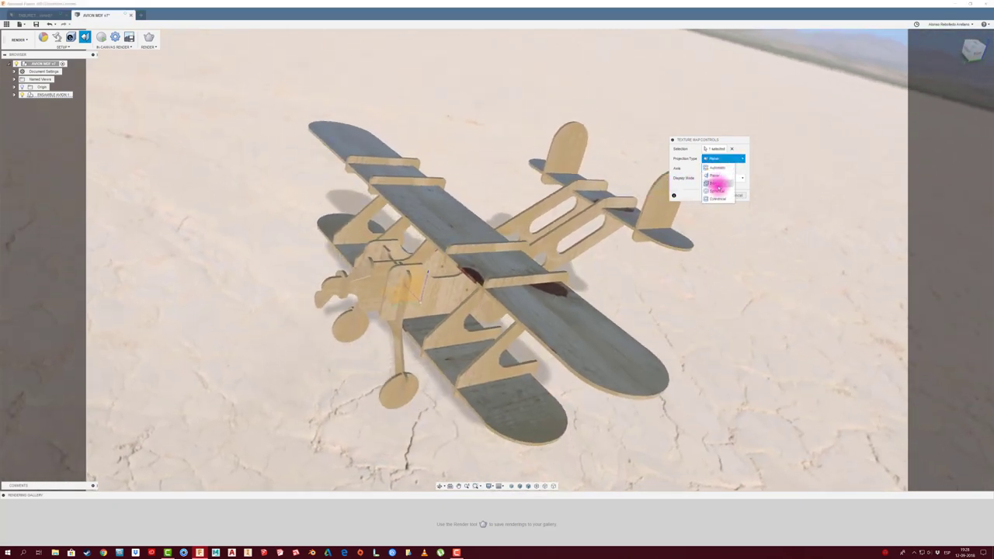
{"action": "left_click", "coordinate": [716, 185]}
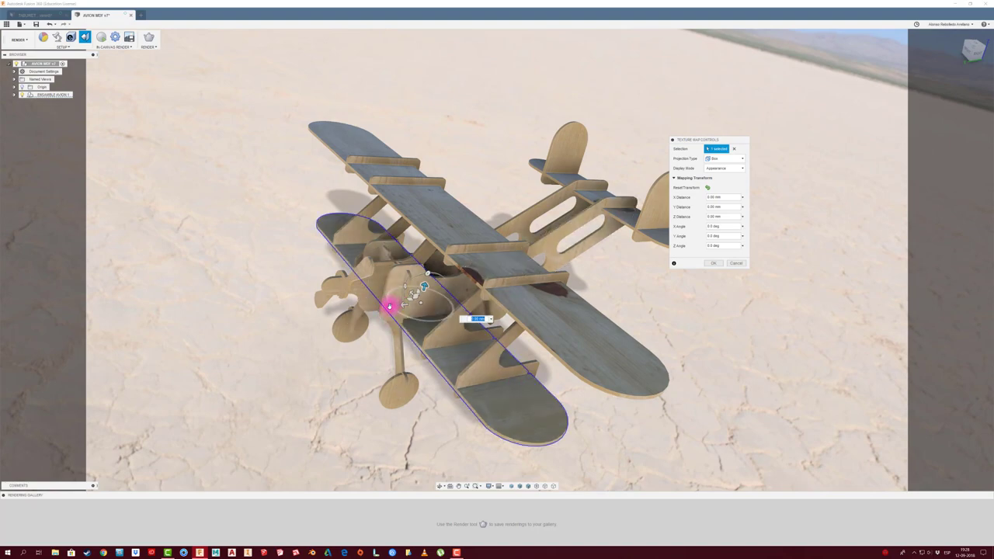
{"action": "left_click_drag", "start_coordinate": [390, 306], "coordinate": [433, 314]}
{"action": "middle_click_drag", "start_coordinate": [431, 323], "coordinate": [610, 259], "text": "shift"}
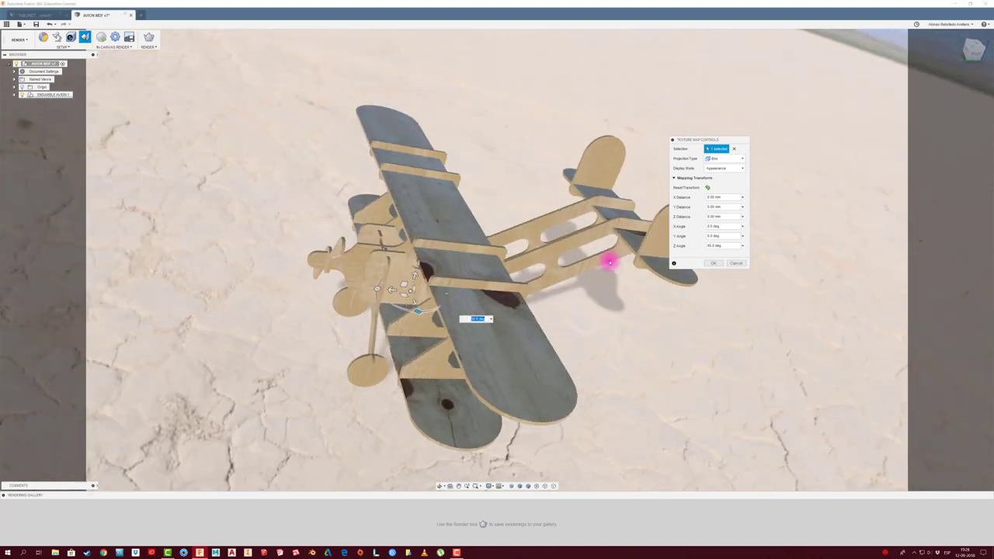
{"action": "left_click", "coordinate": [711, 263]}
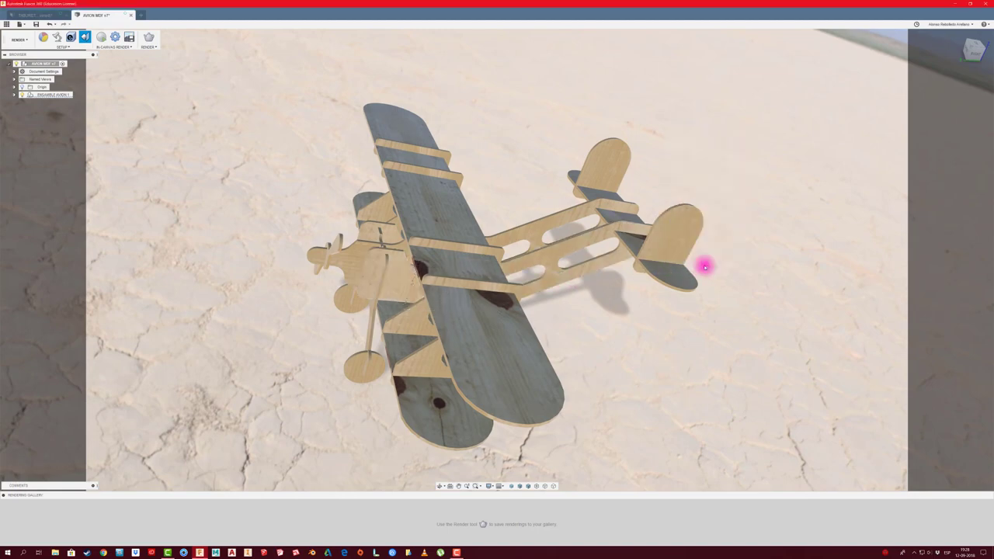
{"action": "middle_click_drag", "start_coordinate": [538, 310], "coordinate": [322, 280], "text": "shift"}
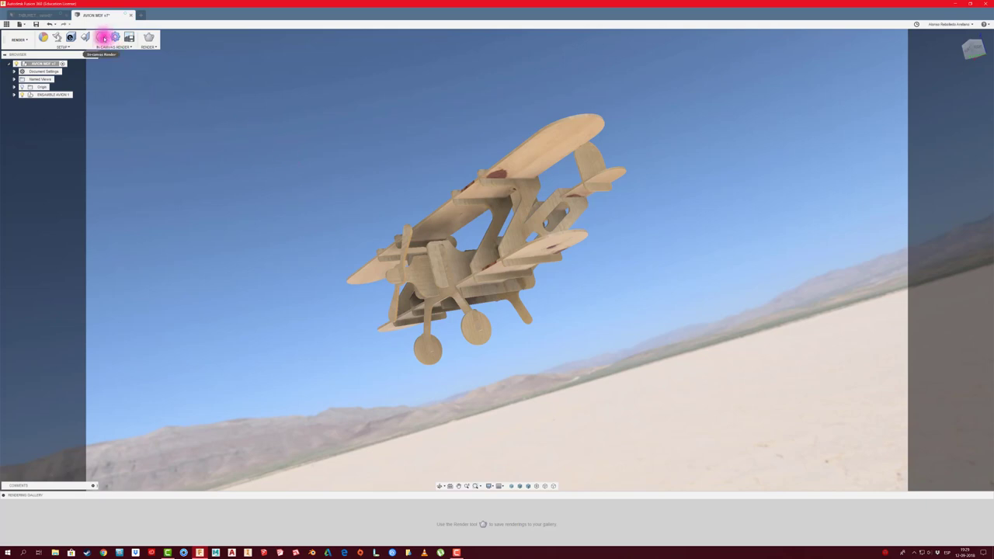
- Start the in-canvas render of the biplane, resume it, and let it refine to Final quality
{"action": "left_click", "coordinate": [102, 37]}
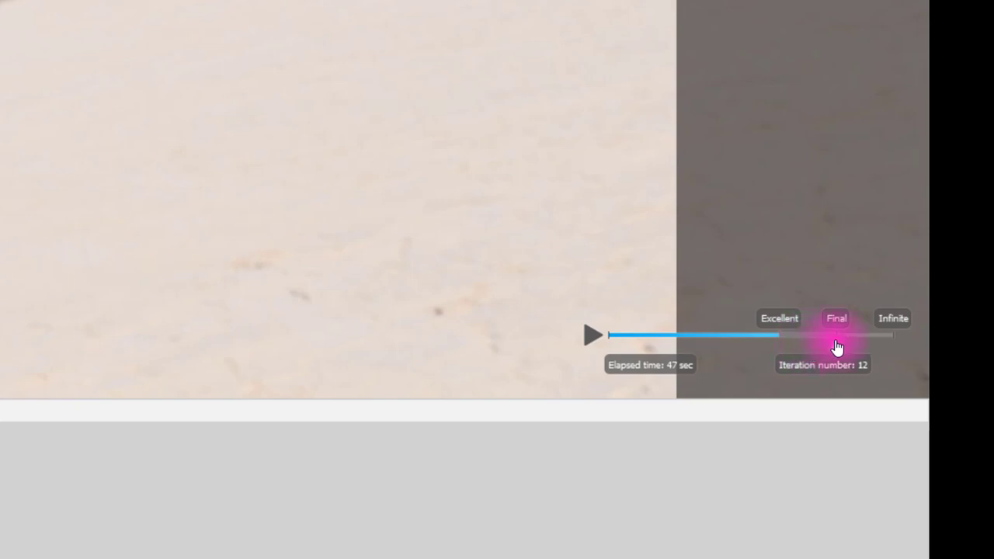
{"action": "key", "text": "space"}
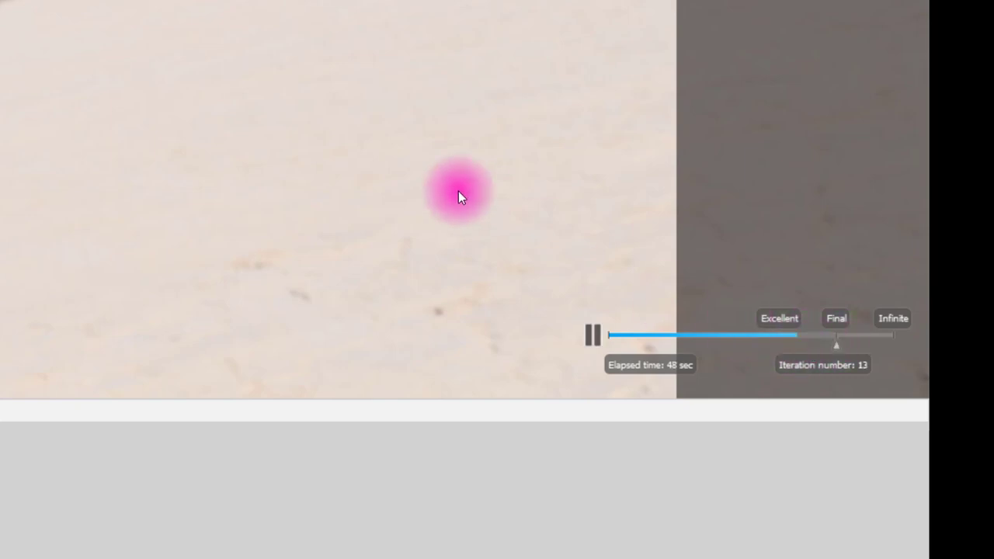
{"action": "left_click", "coordinate": [836, 346]}
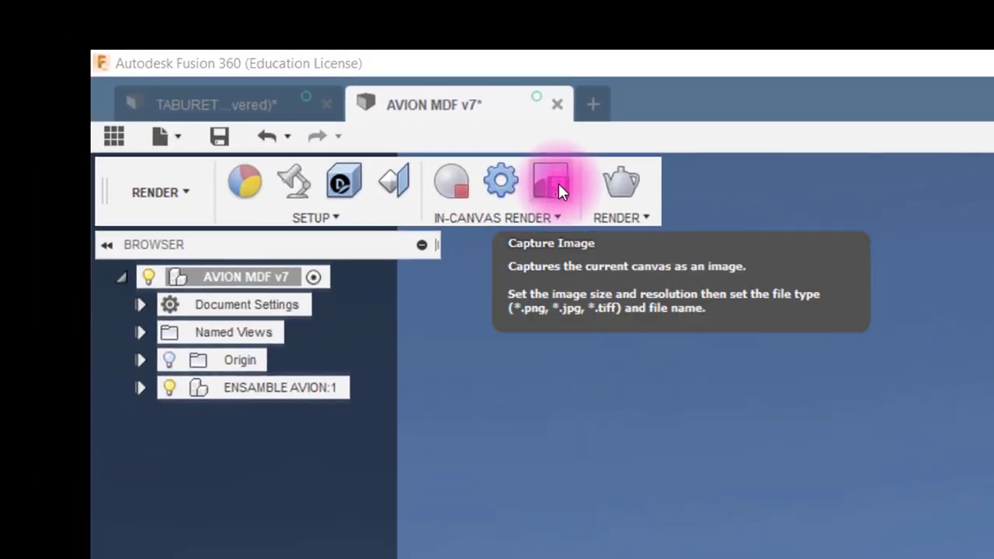
- Capture an image of the render at Current Document Window Size resolution
{"action": "left_click", "coordinate": [559, 184]}
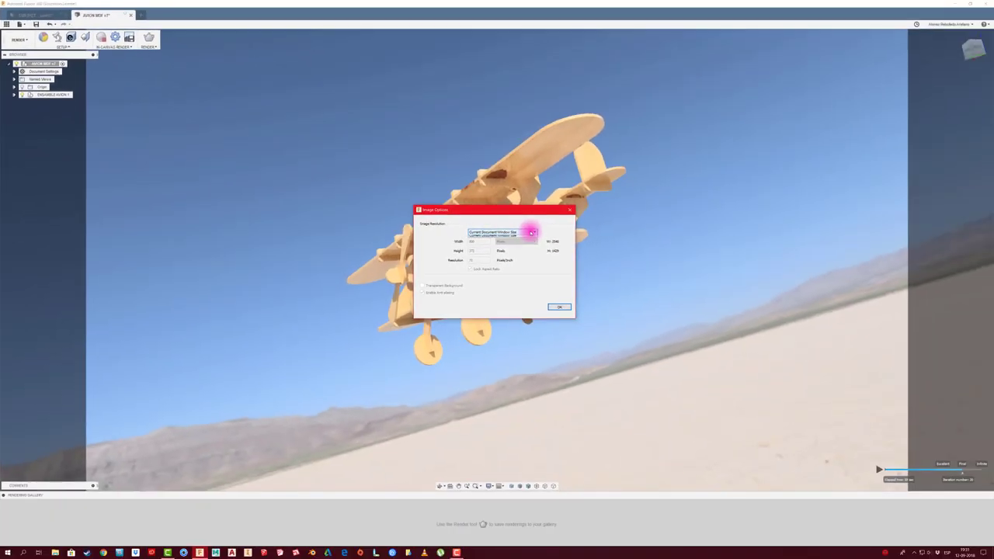
{"action": "left_click", "coordinate": [533, 232]}
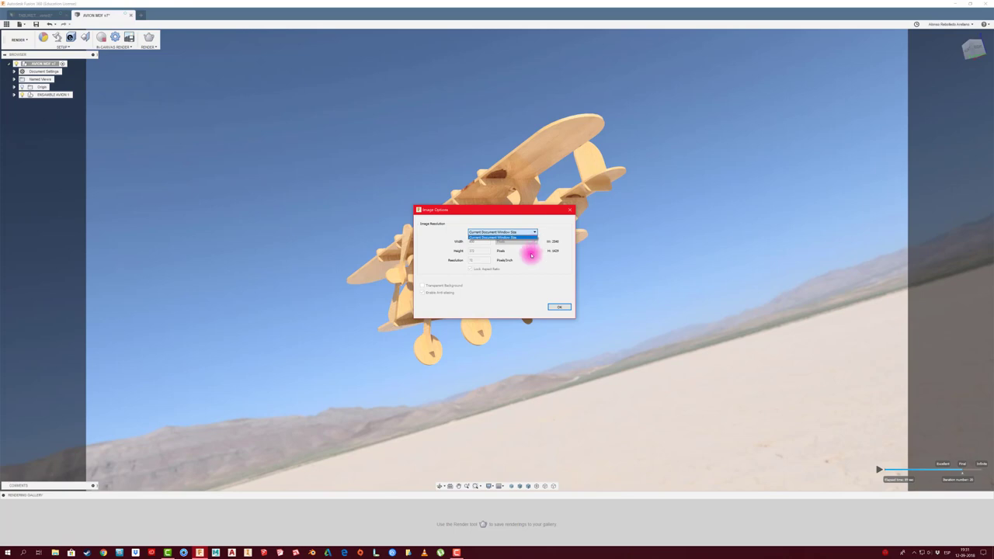
{"action": "left_click", "coordinate": [532, 251]}
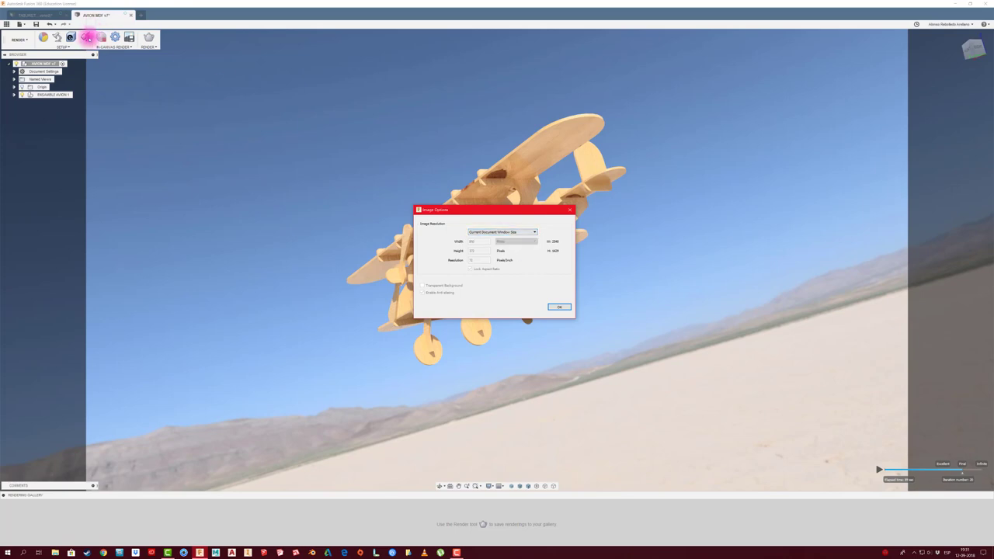
{"action": "left_click", "coordinate": [559, 307]}
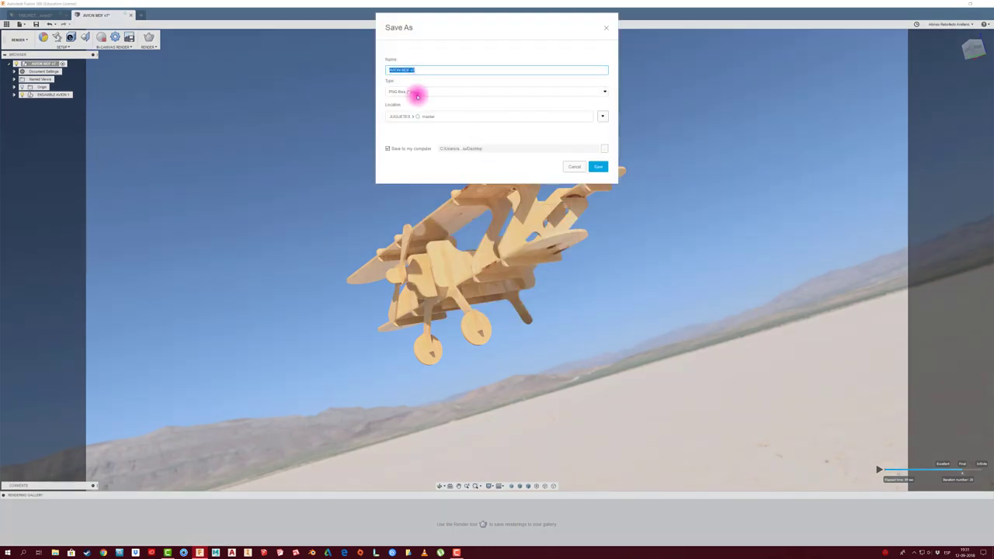
- Save the capture as a TIFF file with a copy on the computer
{"action": "left_click", "coordinate": [603, 92]}
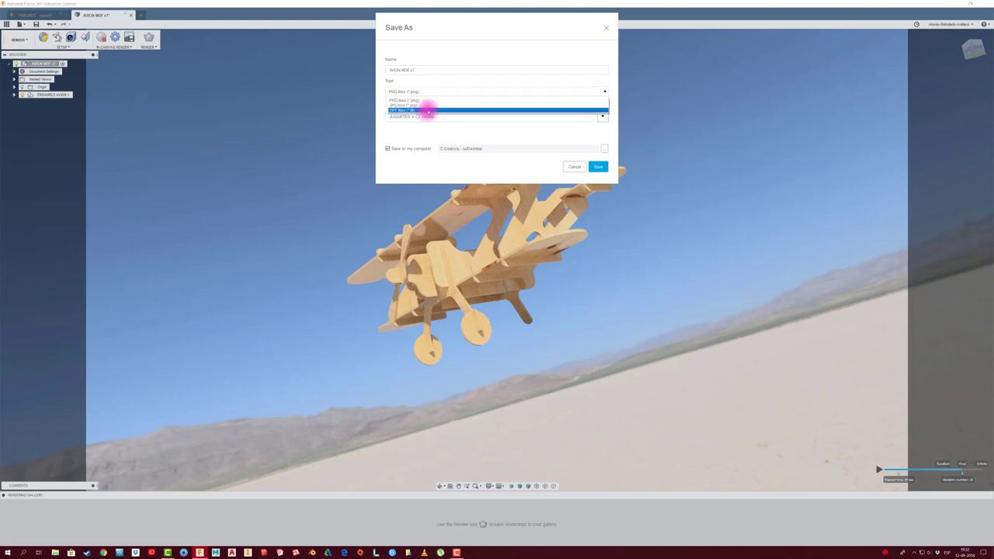
{"action": "left_click", "coordinate": [429, 110]}
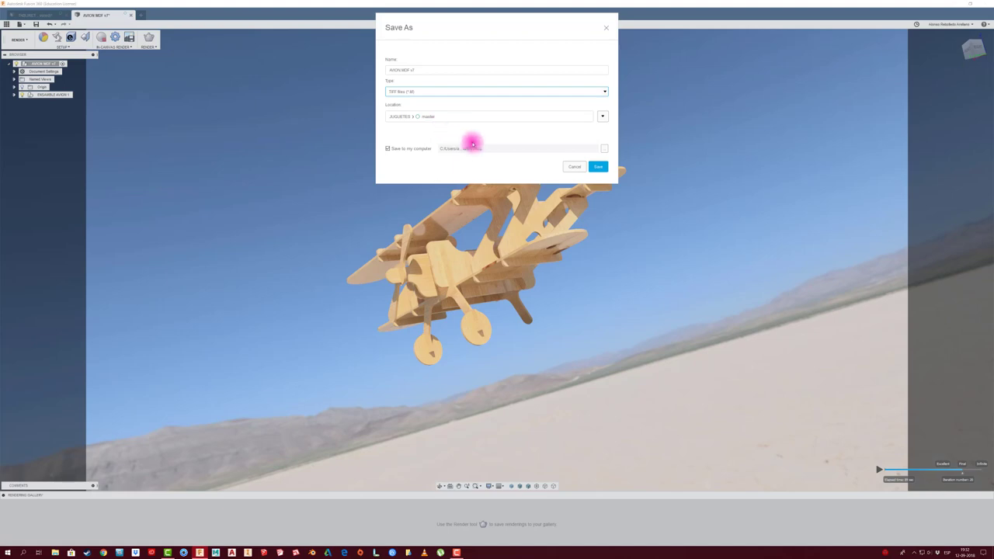
{"action": "left_click", "coordinate": [388, 149]}
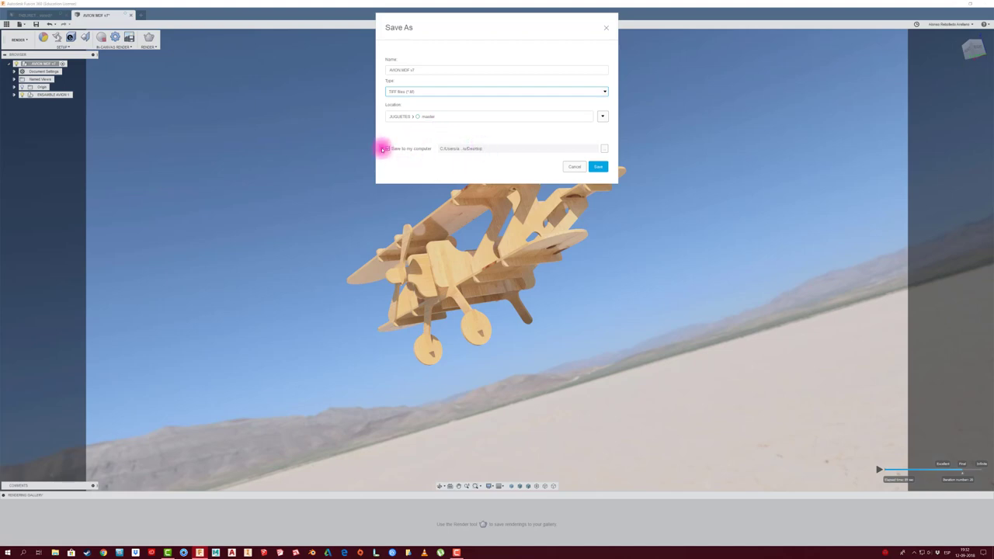
{"action": "left_click", "coordinate": [598, 166]}
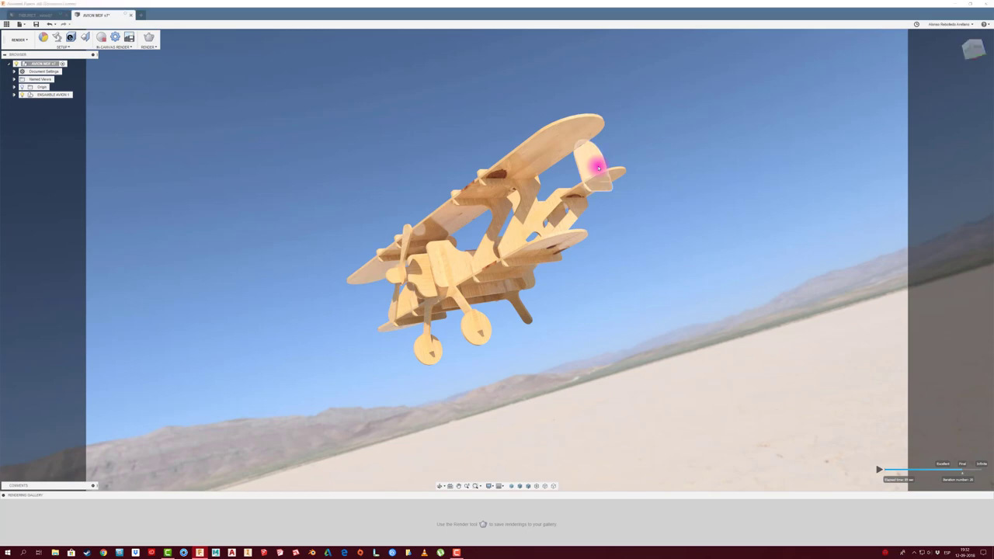
- Open the AVION MDF v7 TIFF from the desktop in Windows Photo Viewer, zoom to inspect it, then close it
{"action": "left_click", "coordinate": [949, 4]}
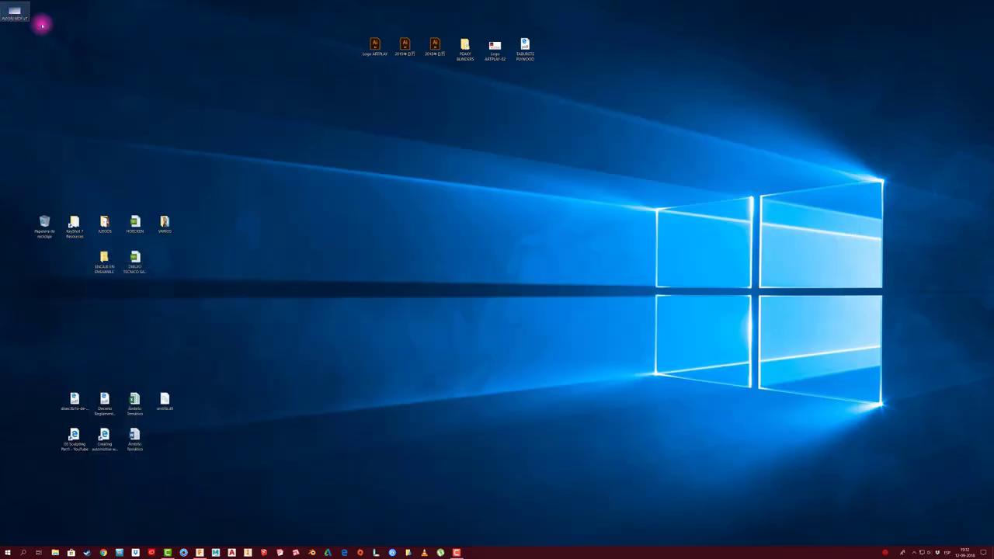
{"action": "mouse_move", "coordinate": [15, 13]}
{"action": "left_mouse_down"}
{"action": "mouse_move", "coordinate": [370, 162]}
{"action": "mouse_move", "coordinate": [374, 153]}
{"action": "left_mouse_up"}
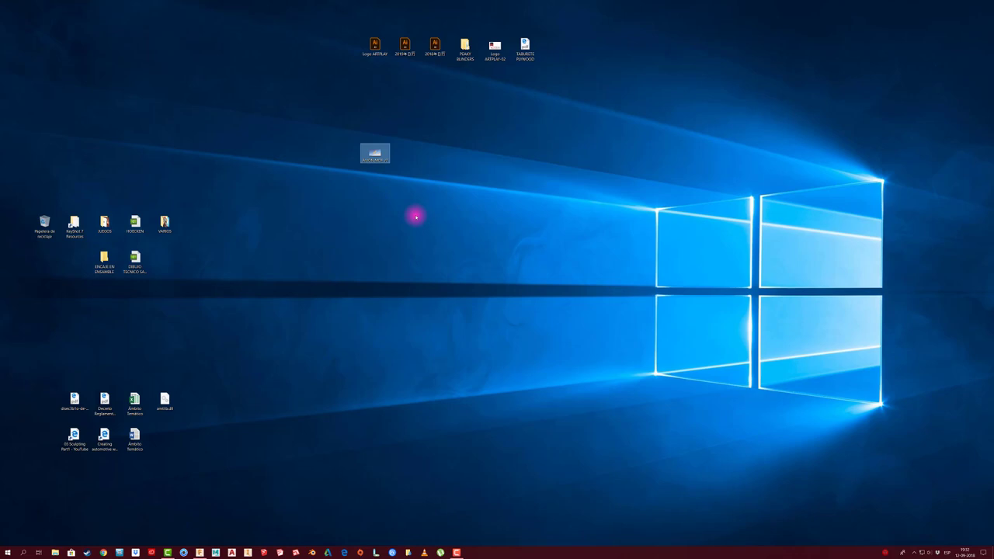
{"action": "key", "text": "Return"}
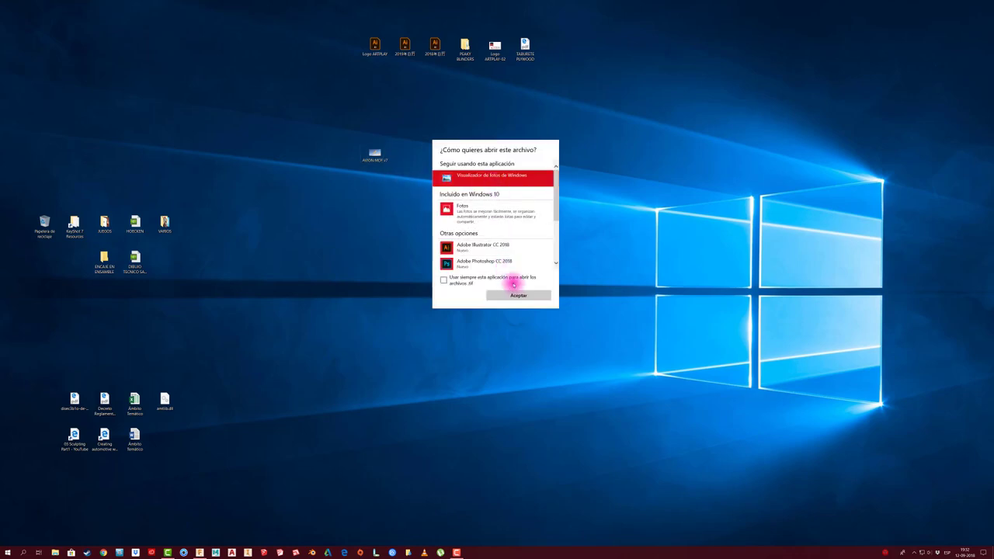
{"action": "left_click", "coordinate": [518, 294]}
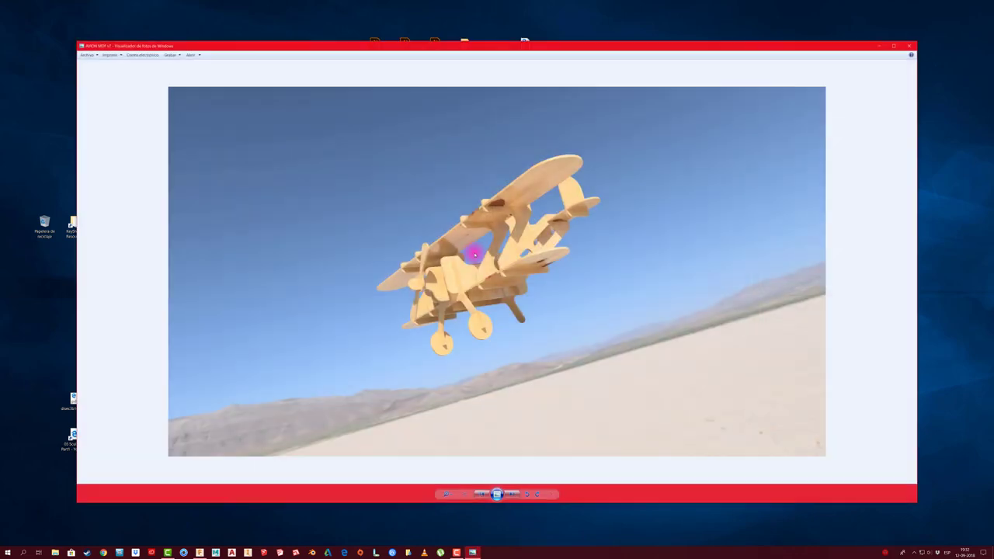
{"action": "scroll", "coordinate": [497, 266], "scroll_direction": "up", "scroll_amount": 2}
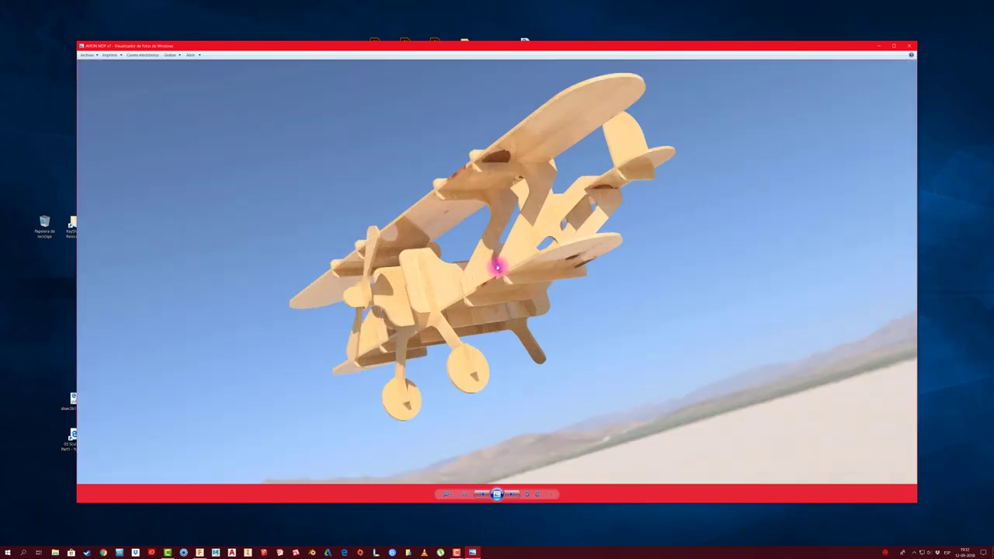
{"action": "scroll", "coordinate": [497, 266], "scroll_direction": "down", "scroll_amount": 3}
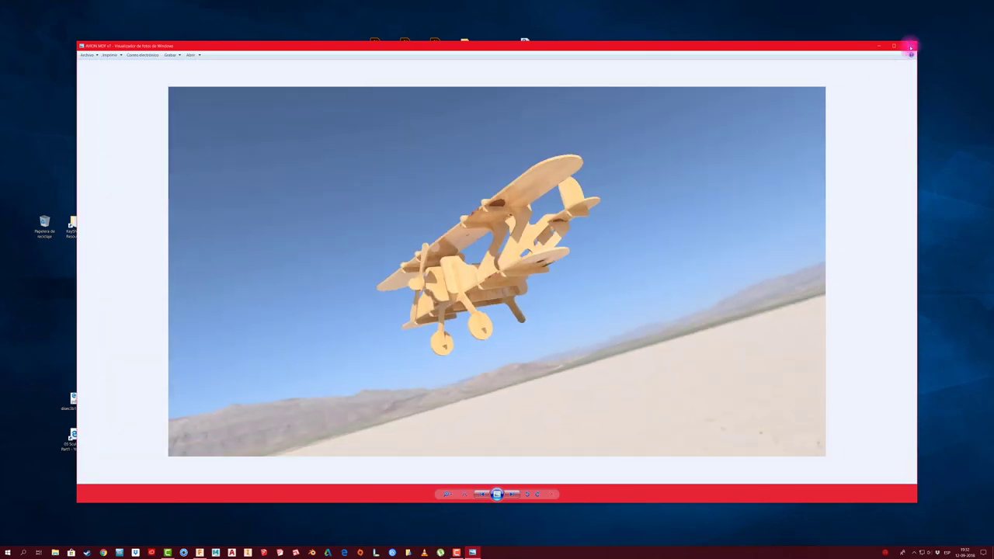
{"action": "left_click", "coordinate": [911, 47]}
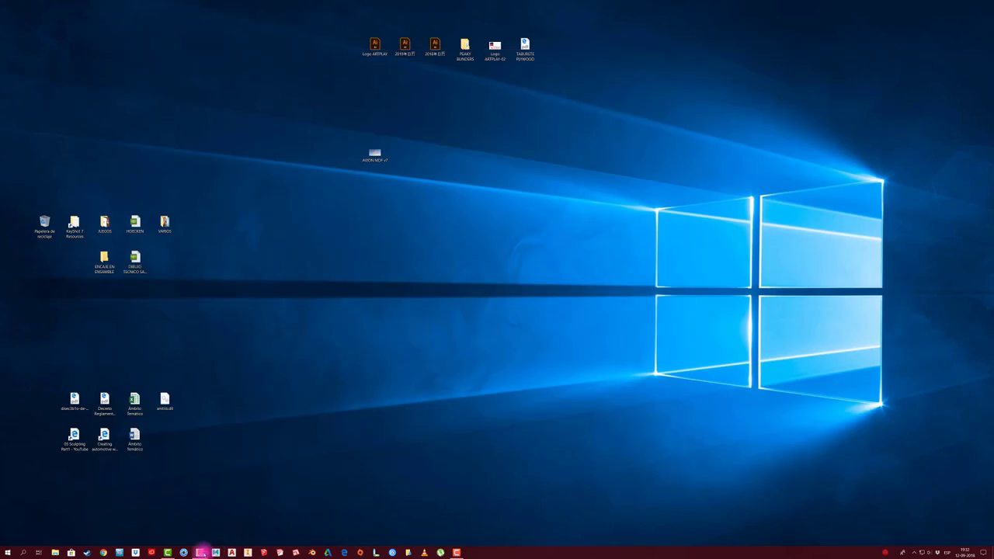
{"action": "left_click", "coordinate": [200, 552]}
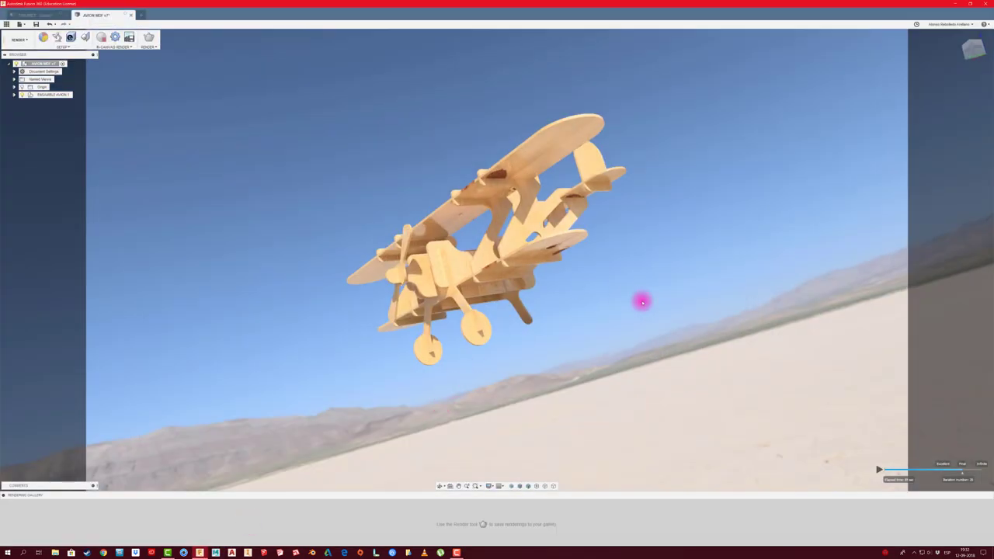
- Orbit to a low rear view of the biplane against the mountains and let it render
{"action": "mouse_move", "coordinate": [643, 302]}
{"action": "middle_mouse_down", "text": "shift"}
{"action": "mouse_move", "coordinate": [645, 310]}
{"action": "mouse_move", "coordinate": [615, 297]}
{"action": "mouse_move", "coordinate": [613, 284]}
{"action": "middle_mouse_up", "text": "shift"}
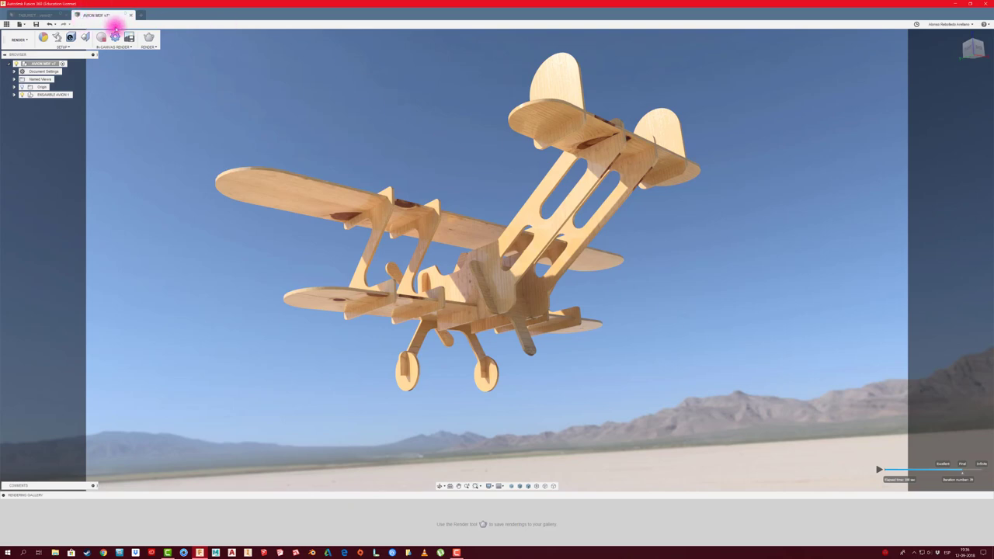
- Capture the new render and save it to the computer as PNG named AVION MDF v7
{"action": "left_click", "coordinate": [129, 37]}
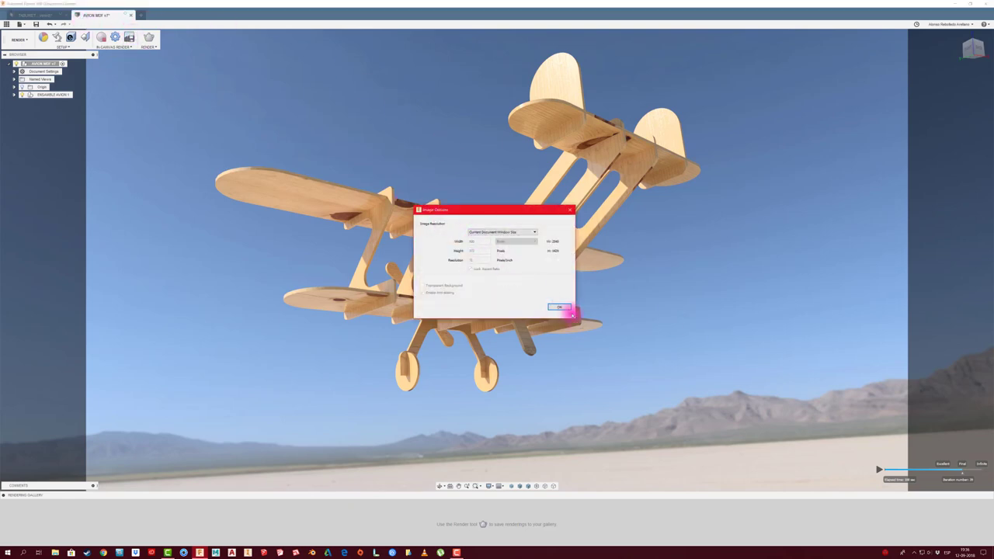
{"action": "left_click", "coordinate": [561, 306]}
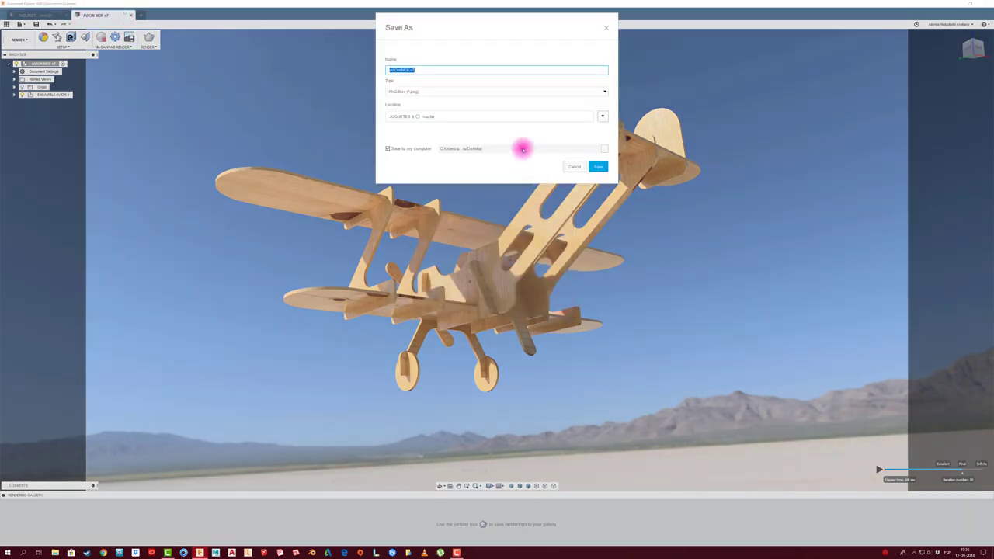
{"action": "left_click", "coordinate": [422, 69]}
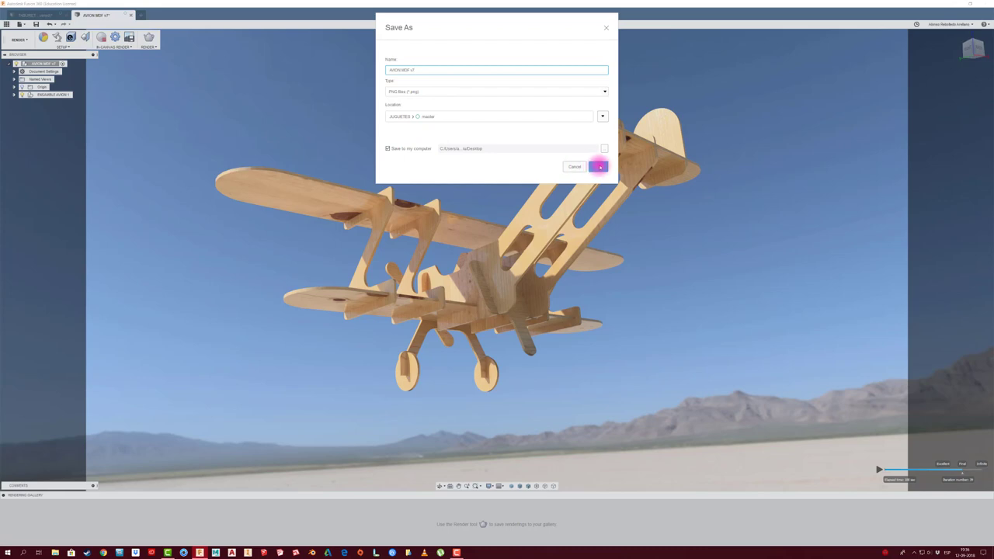
{"action": "left_click", "coordinate": [598, 166]}
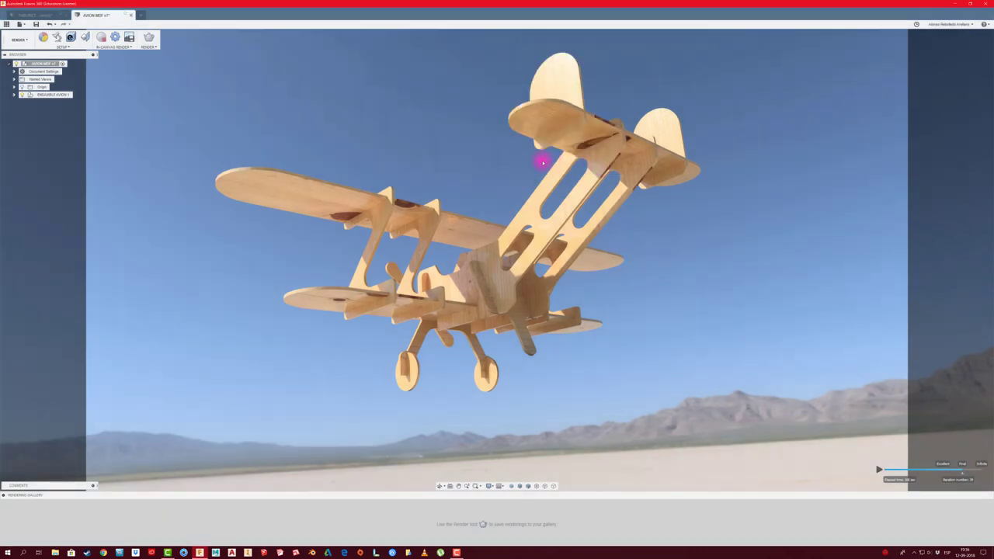
- Open the AVION MDF v7 PNG from the desktop in Photos, then step back to the earlier TIFF
{"action": "left_click", "coordinate": [951, 4]}
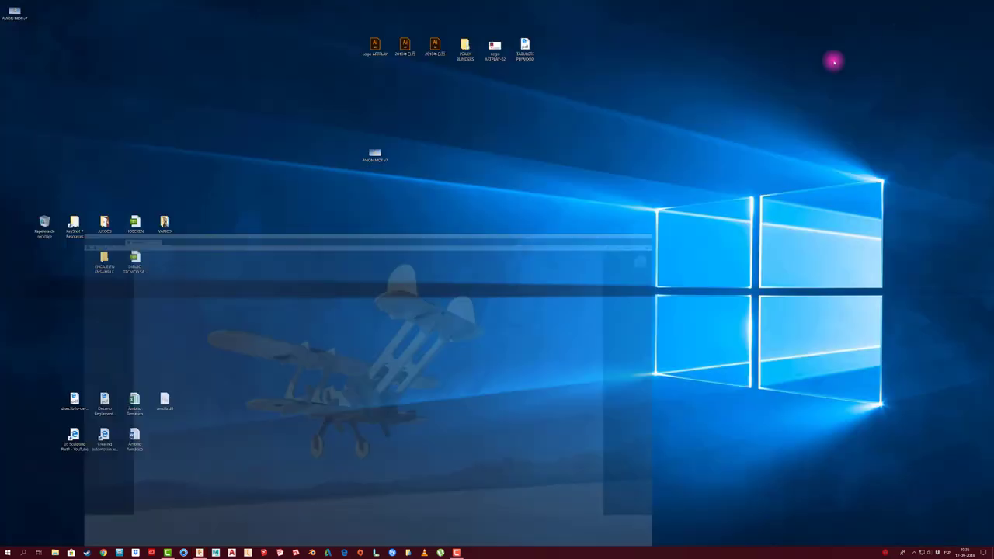
{"action": "left_click_drag", "start_coordinate": [14, 10], "coordinate": [374, 189]}
{"action": "double_click", "coordinate": [374, 189]}
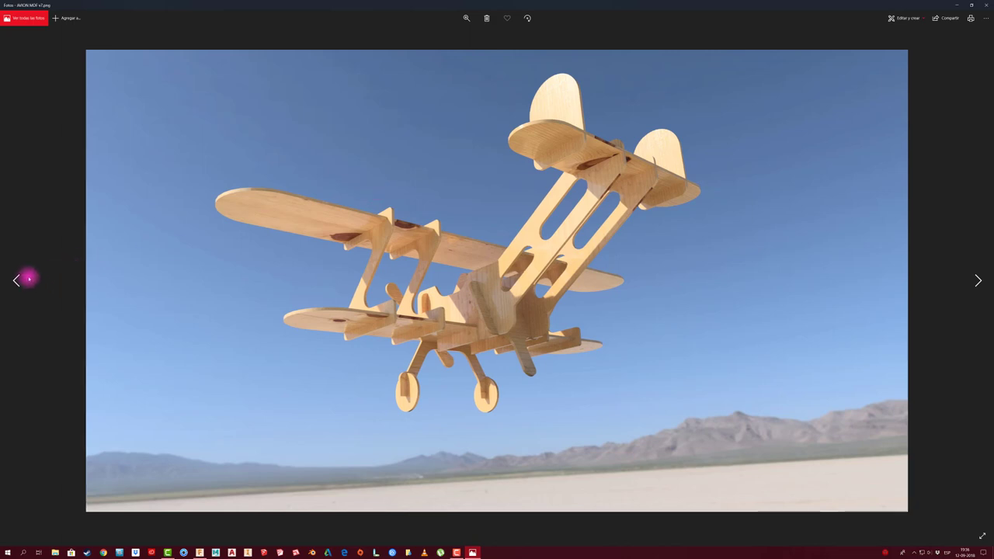
{"action": "left_click", "coordinate": [19, 278]}
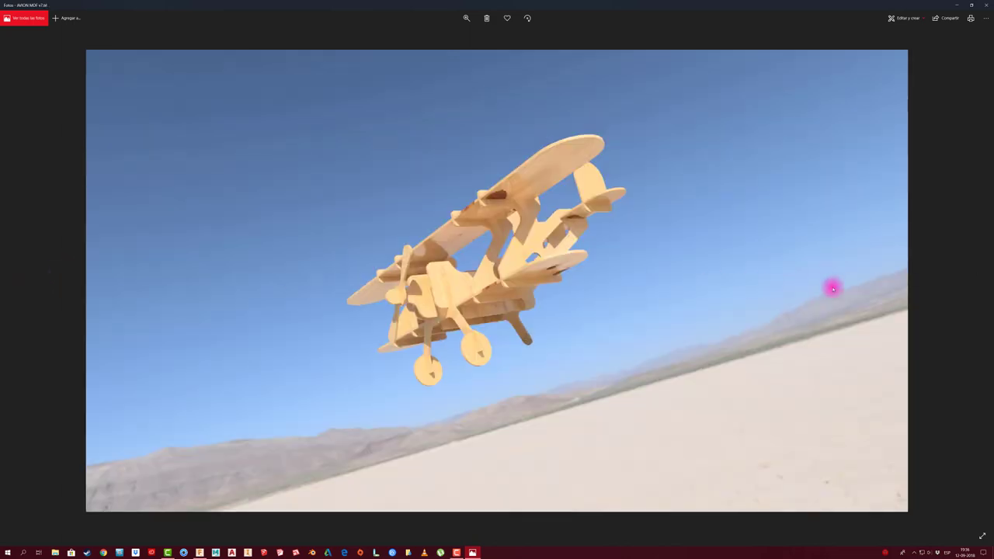